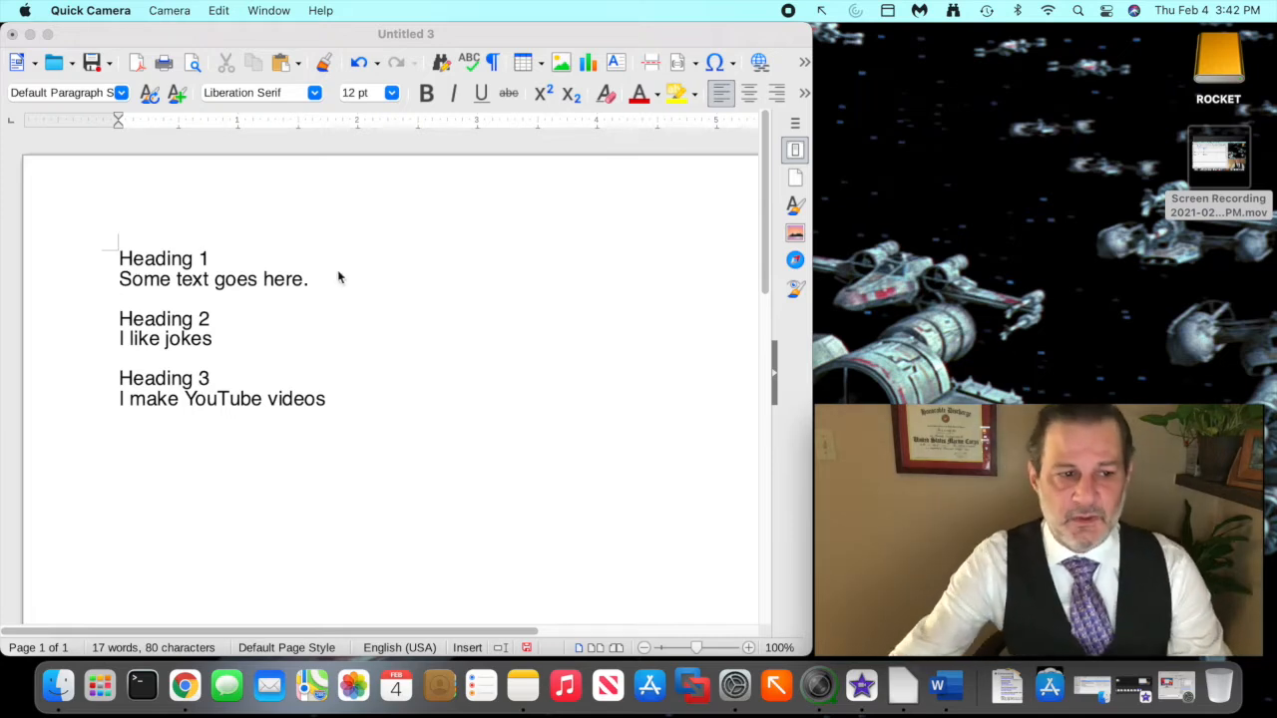
Make the Heading 1, Heading 2 and Heading 3 lines bold one by one.
{"action": "left_click", "coordinate": [229, 256]}
{"action": "left_click_drag", "start_coordinate": [229, 256], "coordinate": [55, 262]}
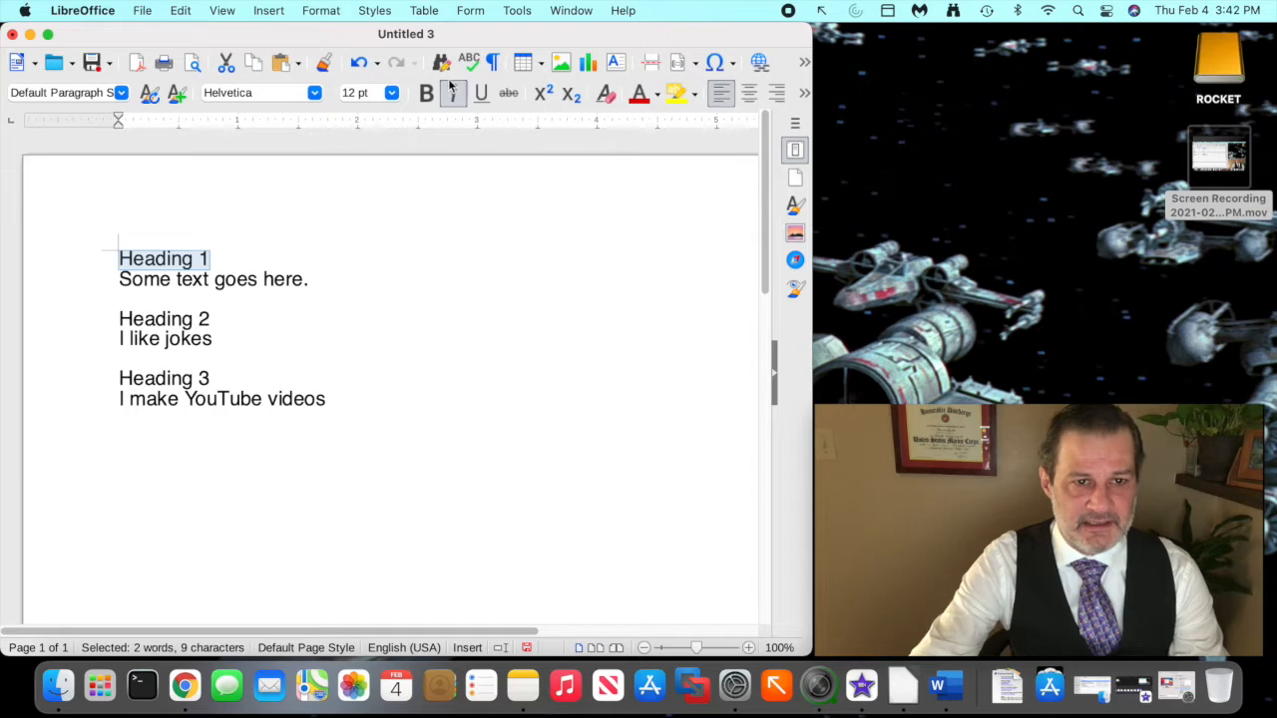
{"action": "left_click", "coordinate": [428, 92]}
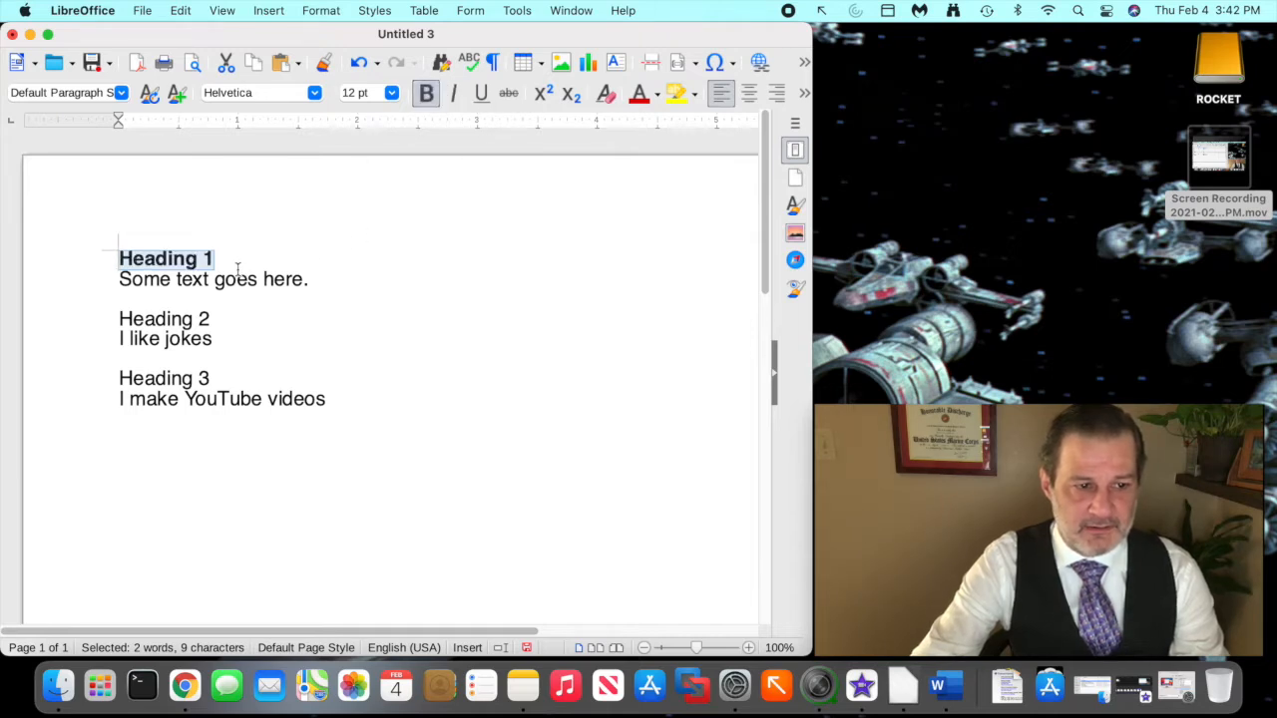
{"action": "left_click_drag", "start_coordinate": [214, 318], "coordinate": [117, 319]}
{"action": "left_click", "coordinate": [429, 94]}
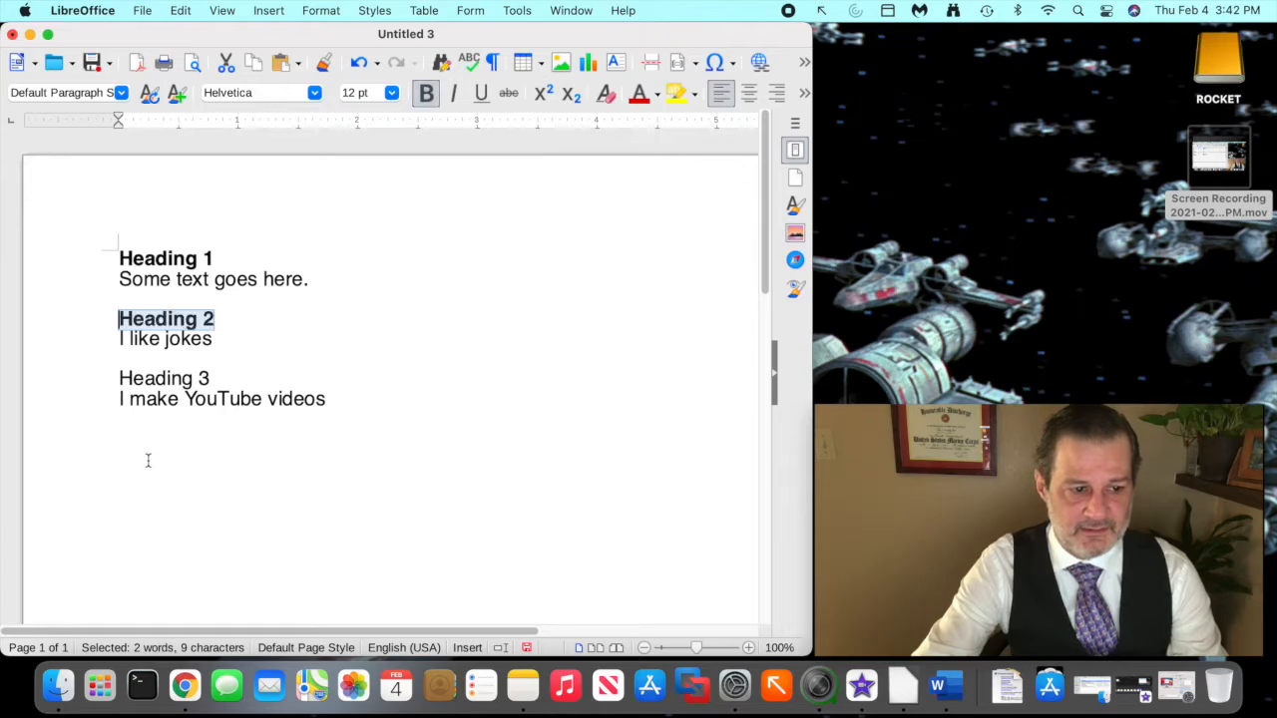
{"action": "left_click_drag", "start_coordinate": [213, 379], "coordinate": [117, 380]}
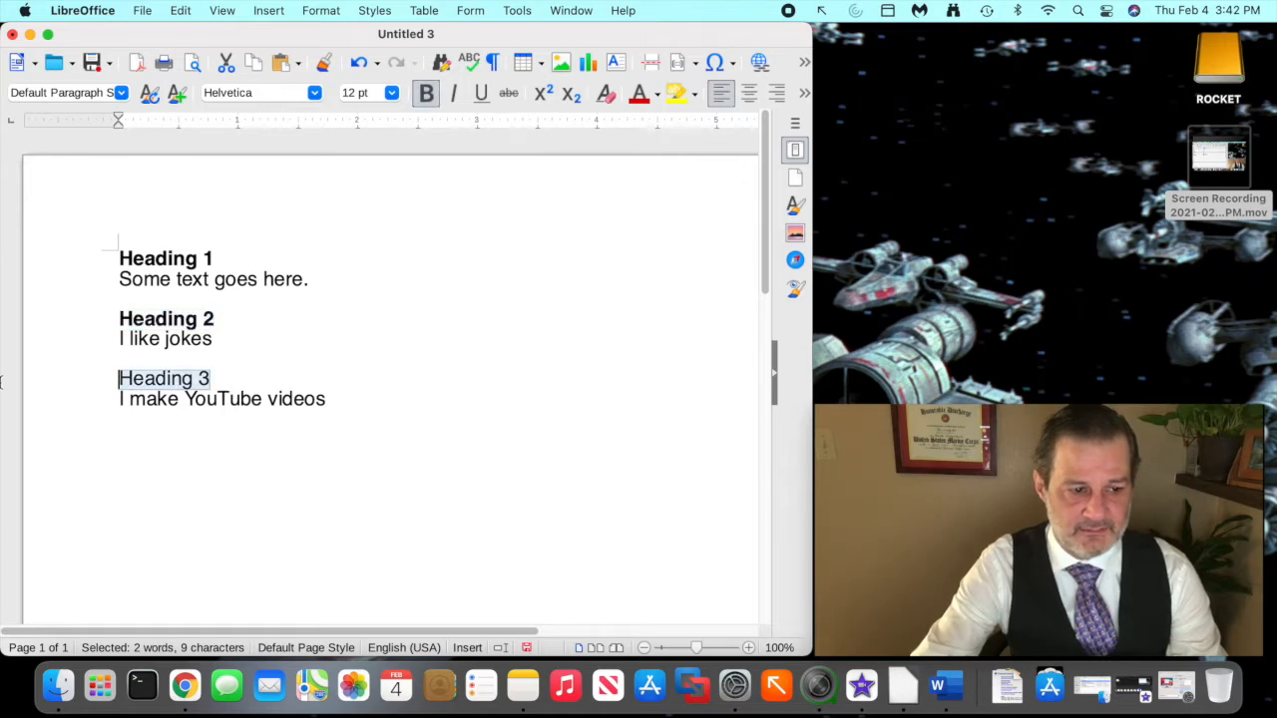
{"action": "left_click", "coordinate": [426, 93]}
Remove the bold formatting from each of the three heading lines.
{"action": "left_click_drag", "start_coordinate": [214, 258], "coordinate": [40, 248]}
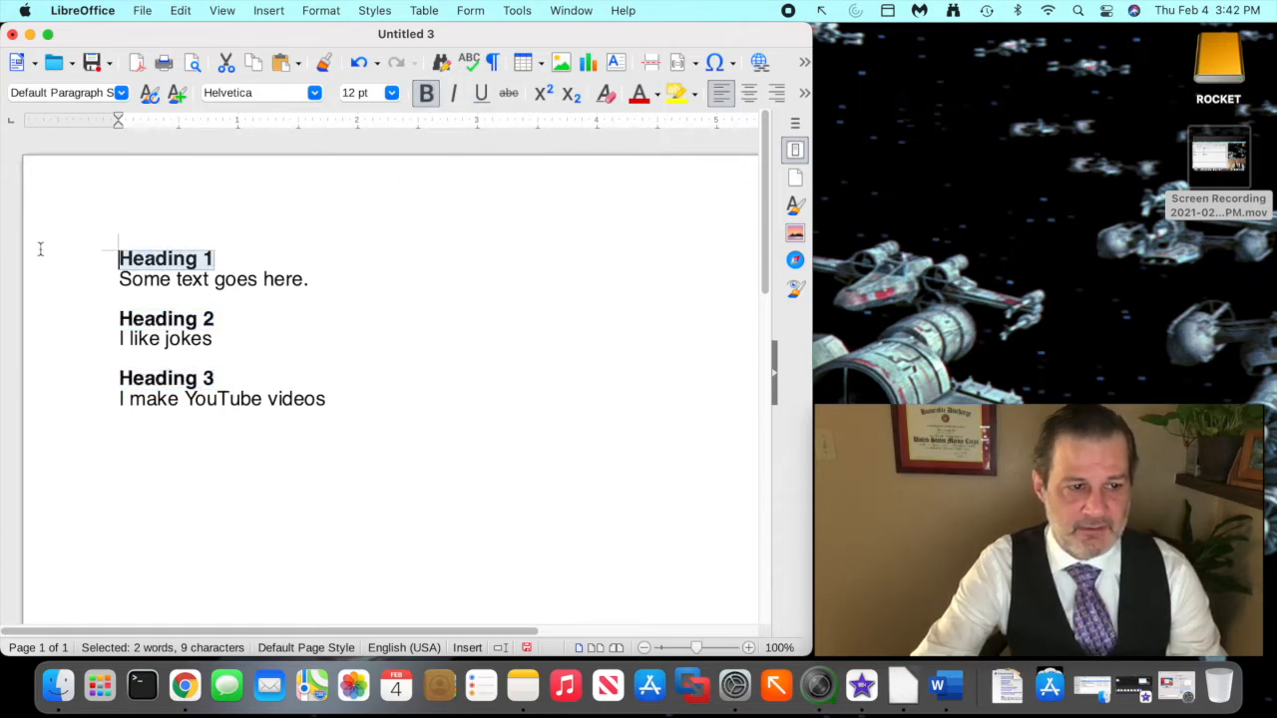
{"action": "left_click", "coordinate": [426, 93]}
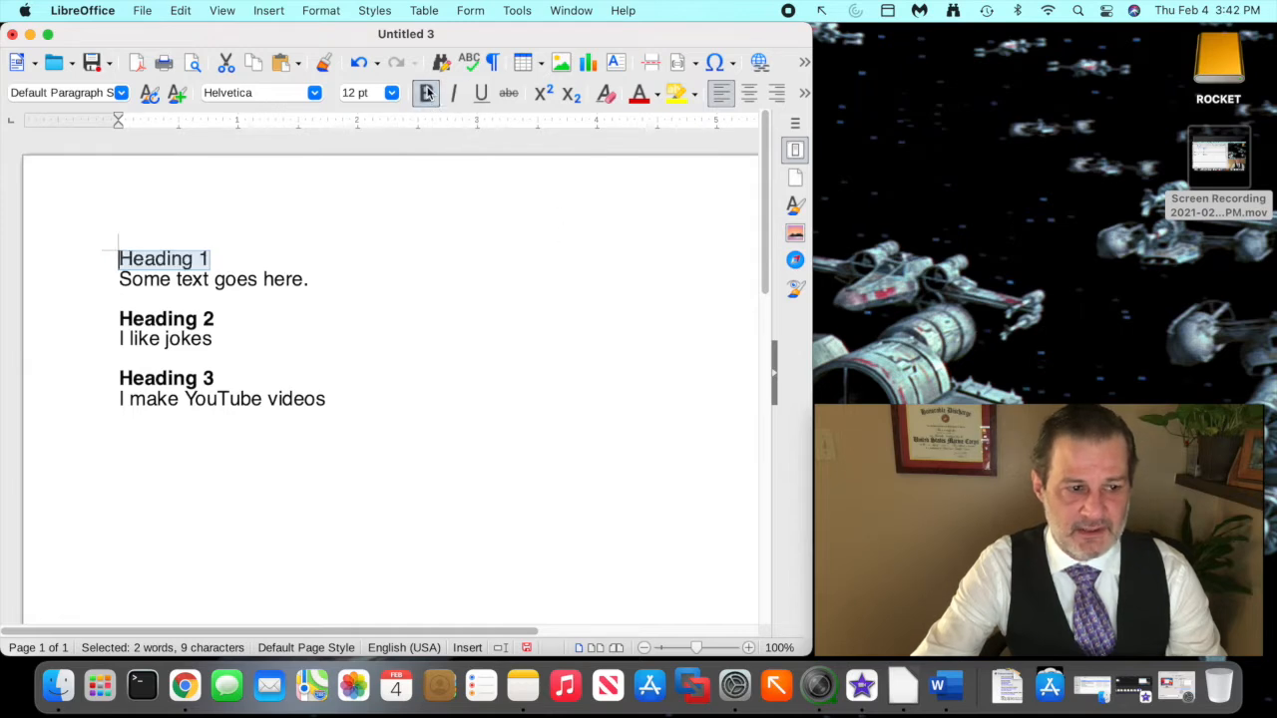
{"action": "left_click_drag", "start_coordinate": [237, 325], "coordinate": [74, 325]}
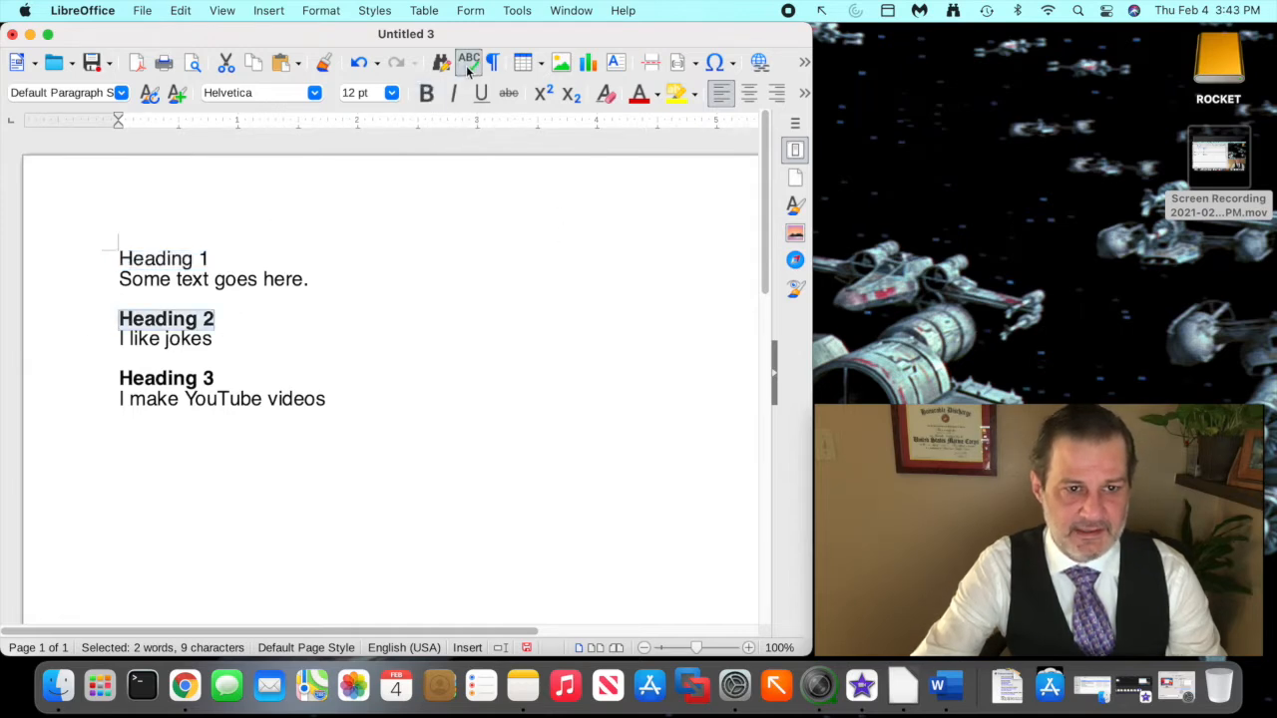
{"action": "left_click", "coordinate": [426, 93]}
{"action": "left_click_drag", "start_coordinate": [240, 380], "coordinate": [69, 379]}
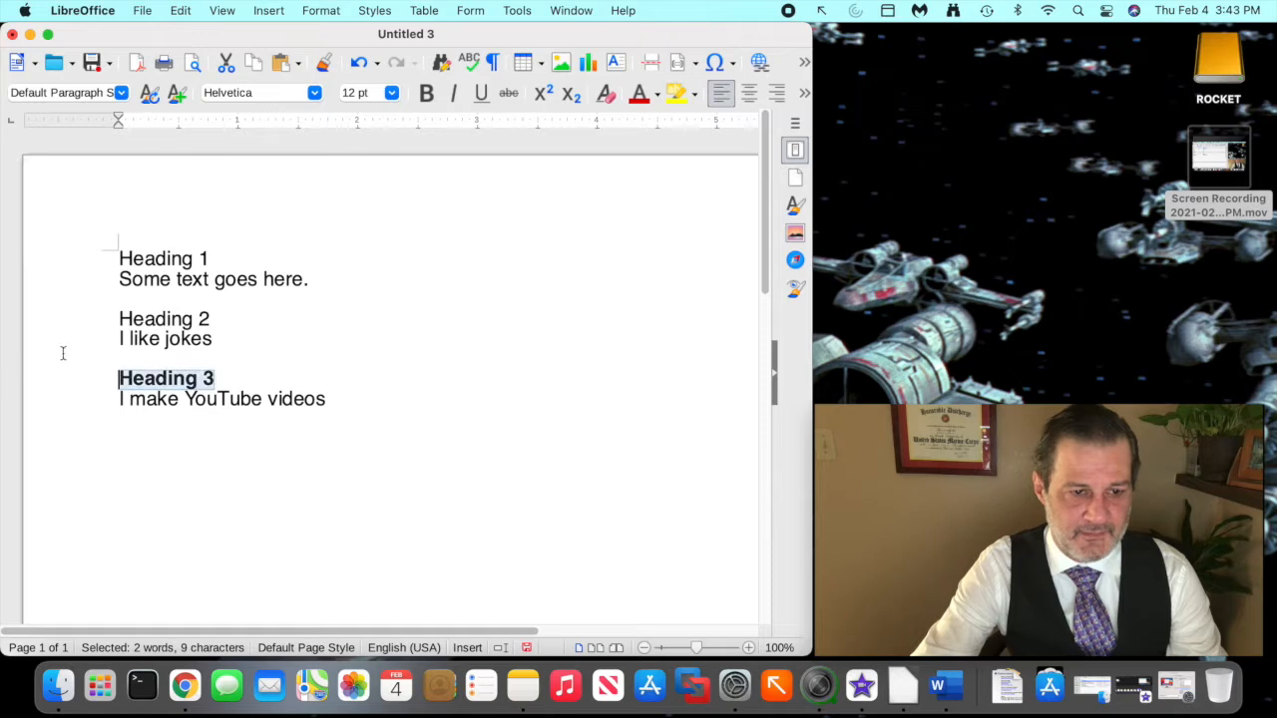
{"action": "left_click", "coordinate": [426, 93]}
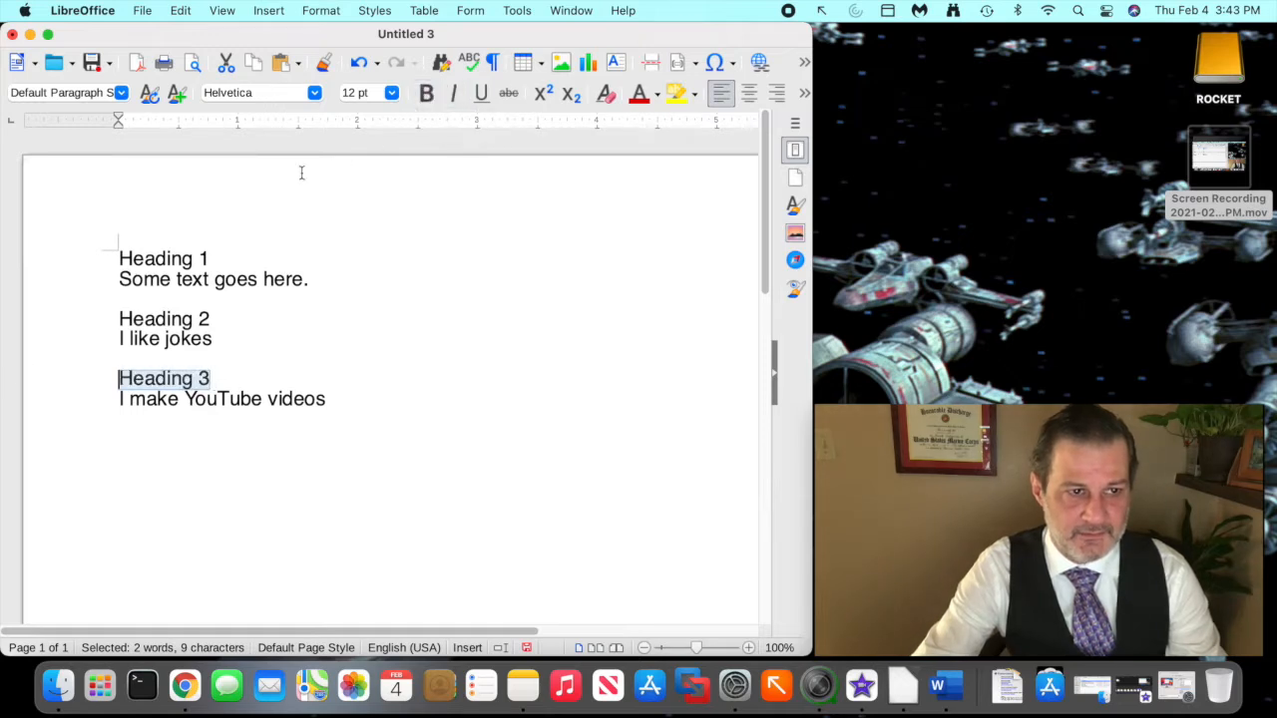
Apply the Heading 1 paragraph style to the first heading line.
{"action": "left_click", "coordinate": [226, 279]}
{"action": "left_click_drag", "start_coordinate": [230, 259], "coordinate": [70, 258]}
{"action": "left_click", "coordinate": [369, 10]}
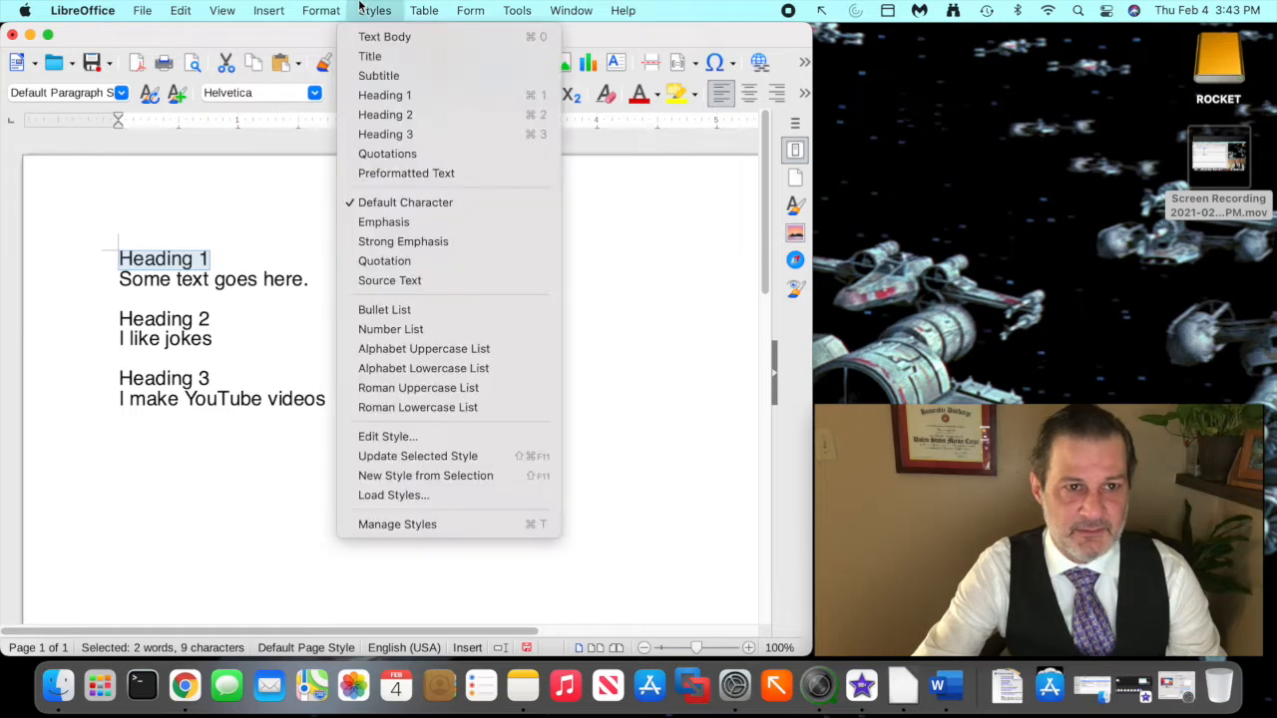
{"action": "left_click", "coordinate": [422, 95]}
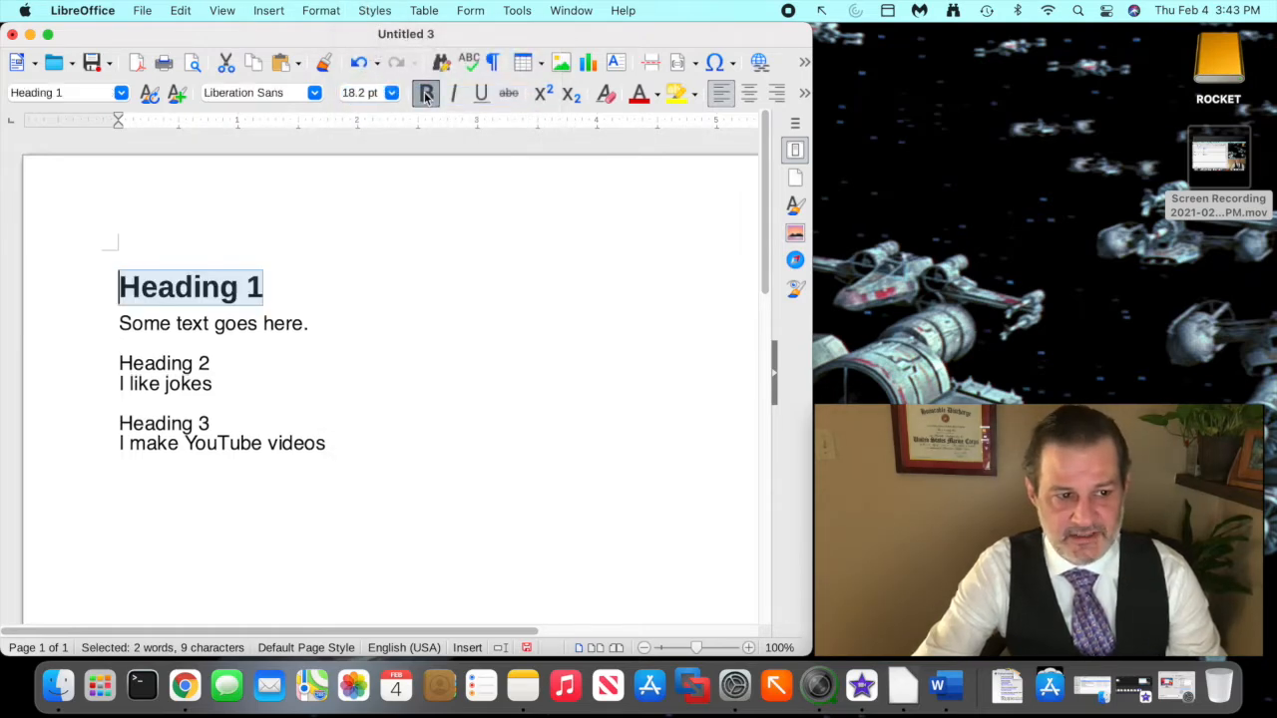
Apply the Heading 1 paragraph style to the second and third heading lines as well.
{"action": "left_click_drag", "start_coordinate": [213, 365], "coordinate": [50, 367]}
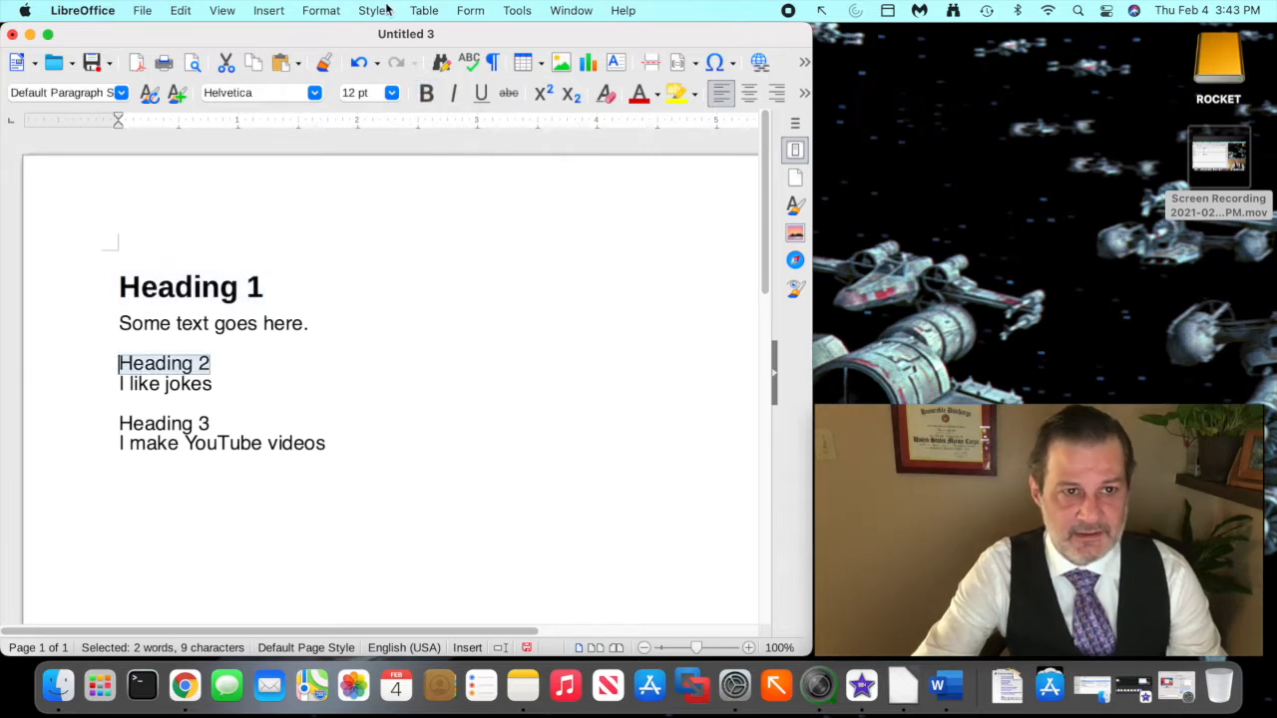
{"action": "left_click", "coordinate": [375, 10]}
{"action": "left_click", "coordinate": [422, 95]}
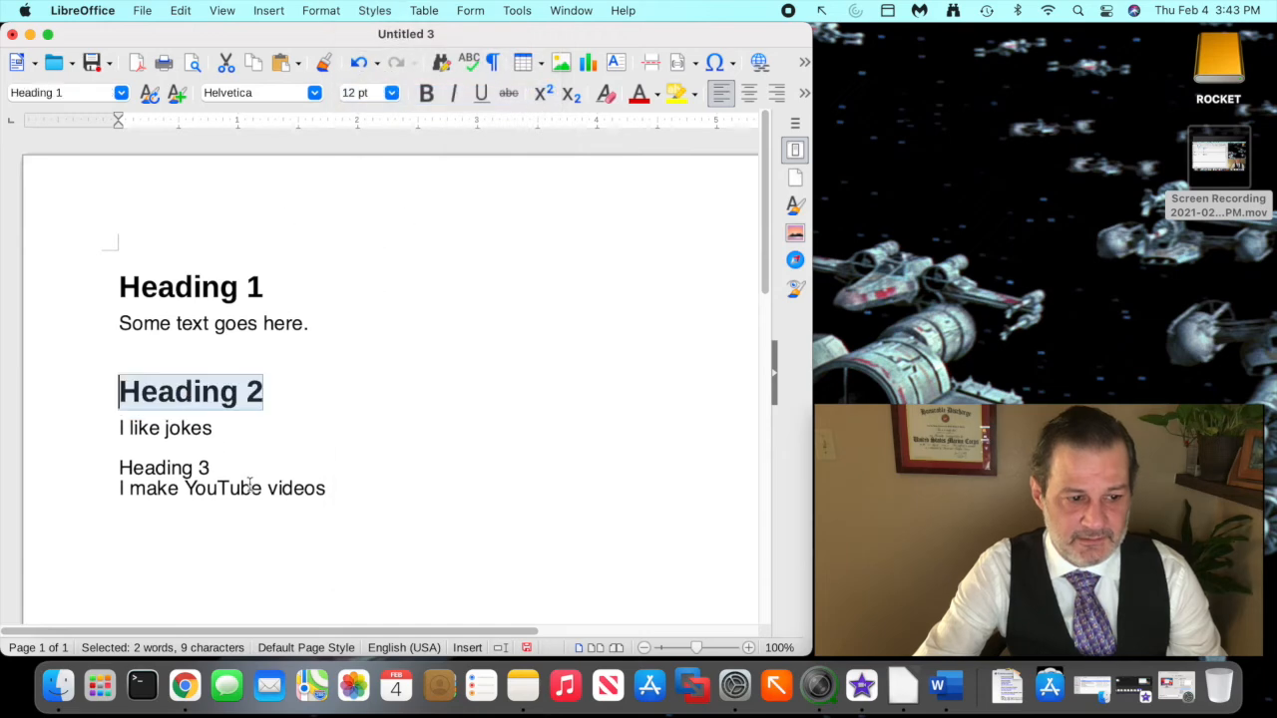
{"action": "left_click_drag", "start_coordinate": [210, 469], "coordinate": [66, 475]}
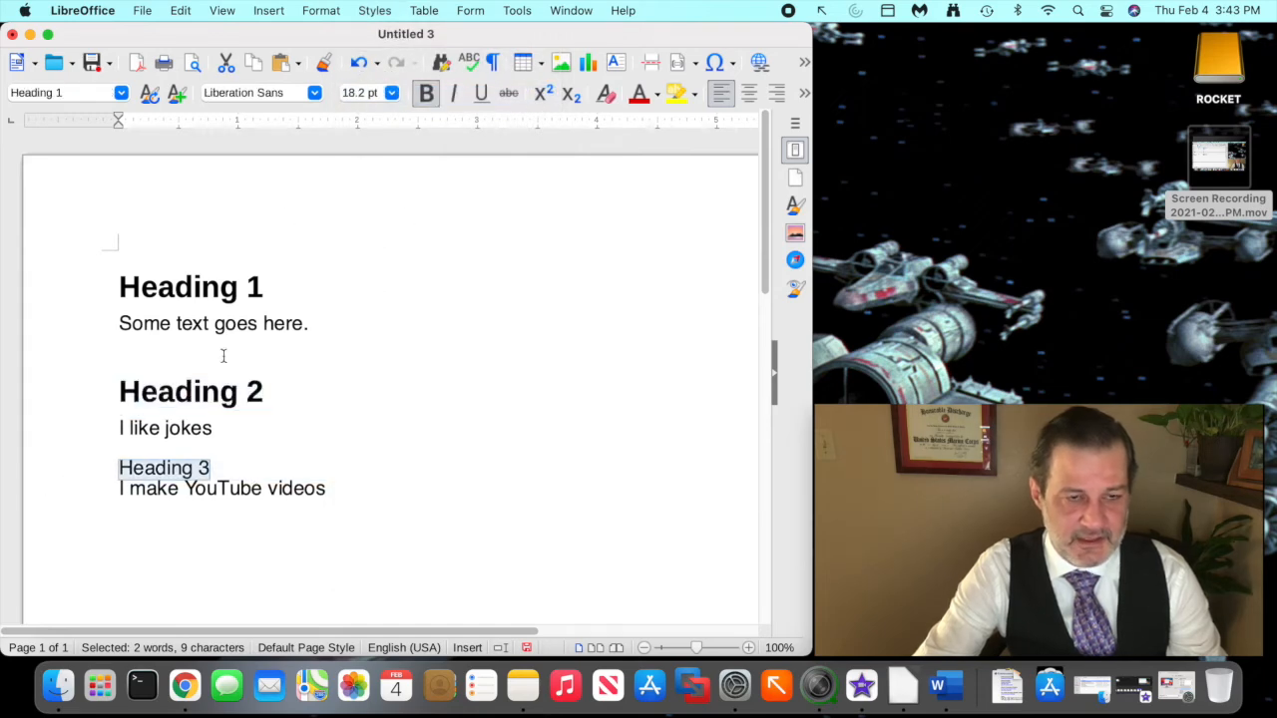
{"action": "left_click", "coordinate": [375, 10]}
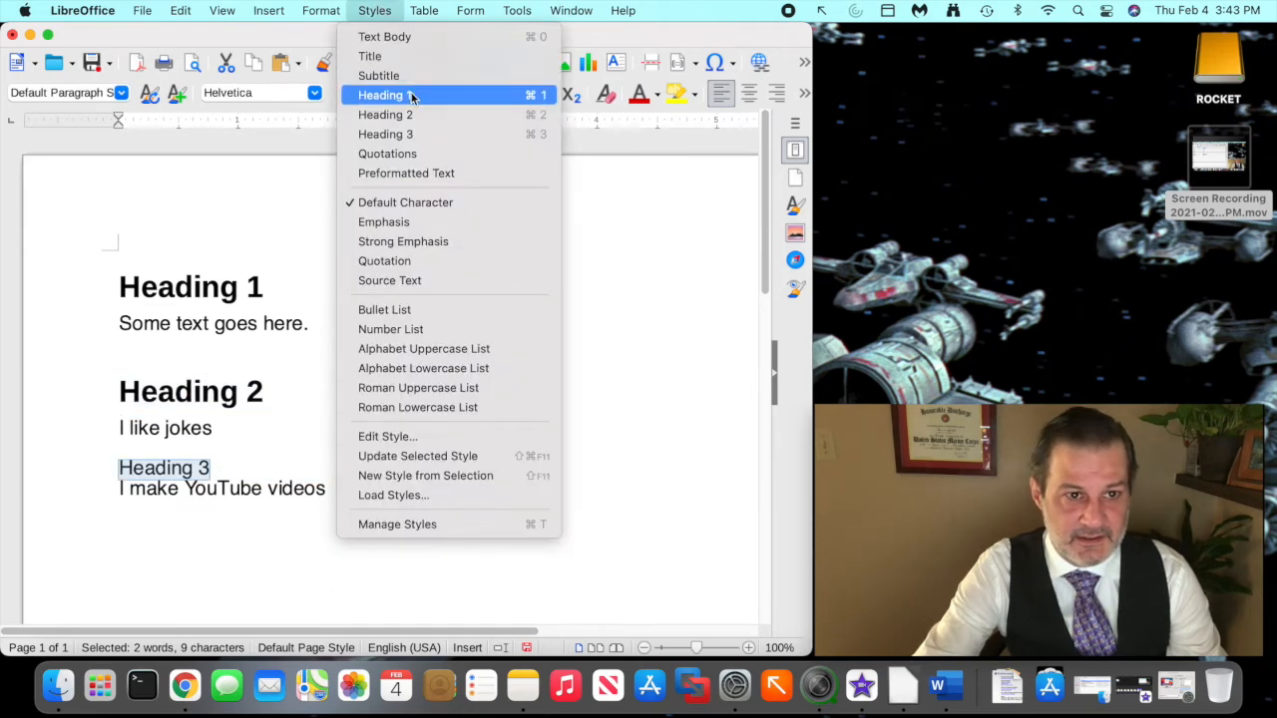
{"action": "left_click", "coordinate": [412, 95]}
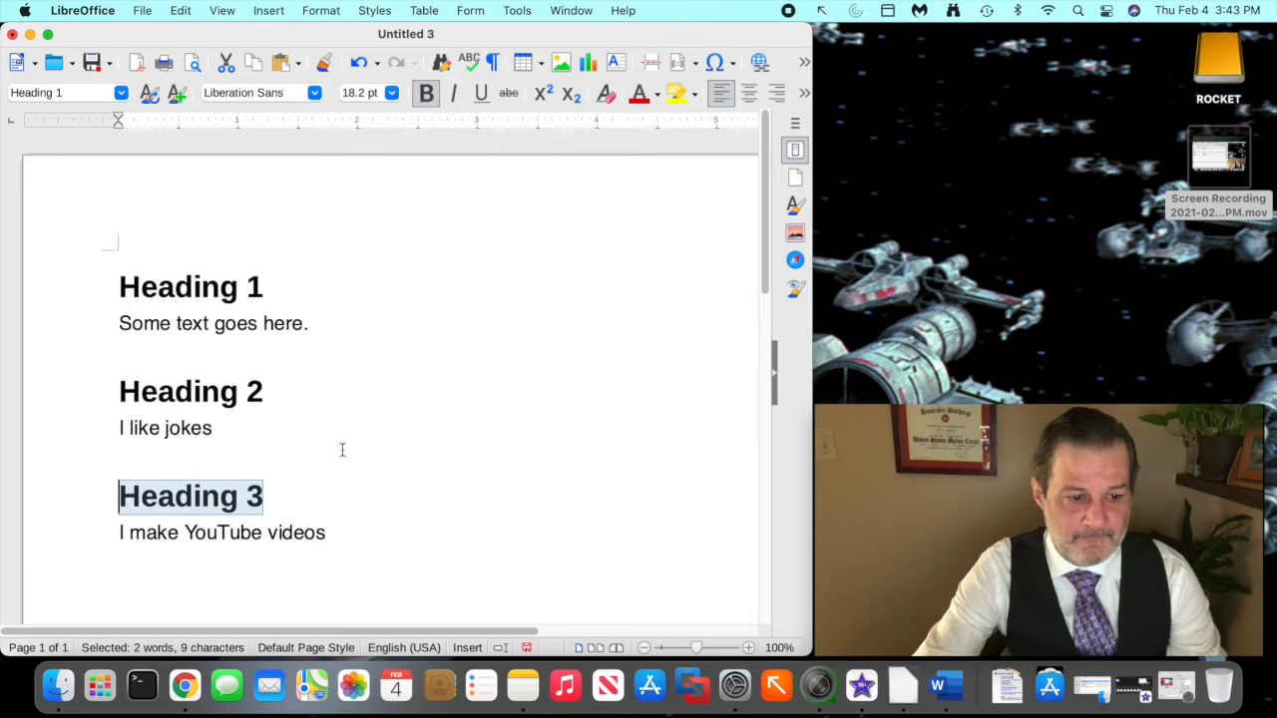
{"action": "left_click", "coordinate": [345, 485]}
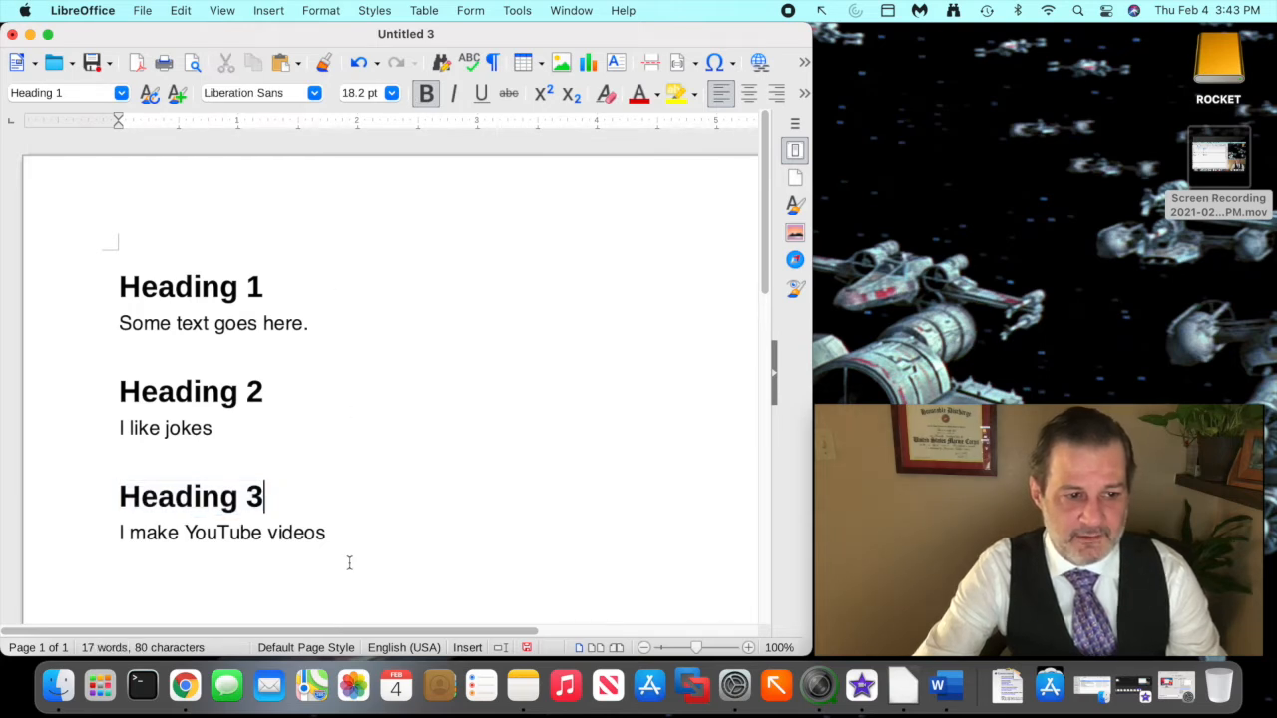
Open the Heading 1 paragraph style for modification from the styles list and set its font color to Red.
{"action": "left_click", "coordinate": [371, 10]}
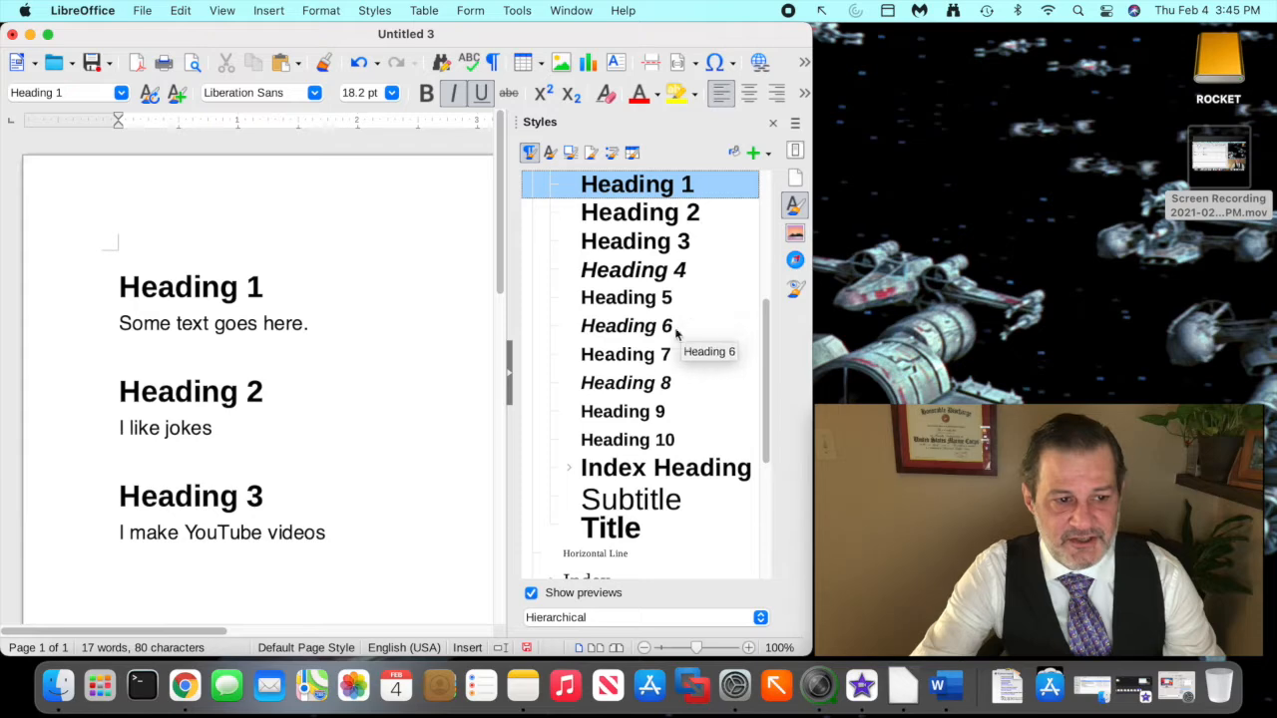
{"action": "right_click", "coordinate": [619, 195]}
{"action": "left_click", "coordinate": [646, 218]}
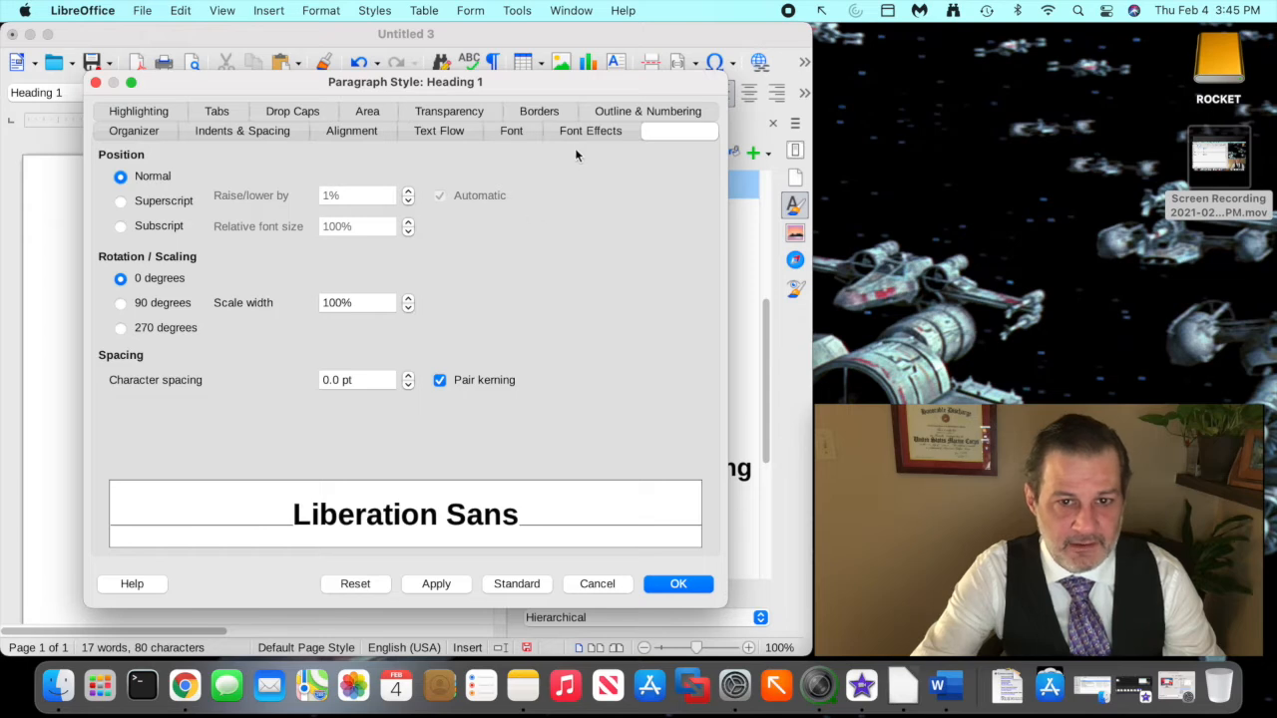
{"action": "left_click", "coordinate": [594, 131]}
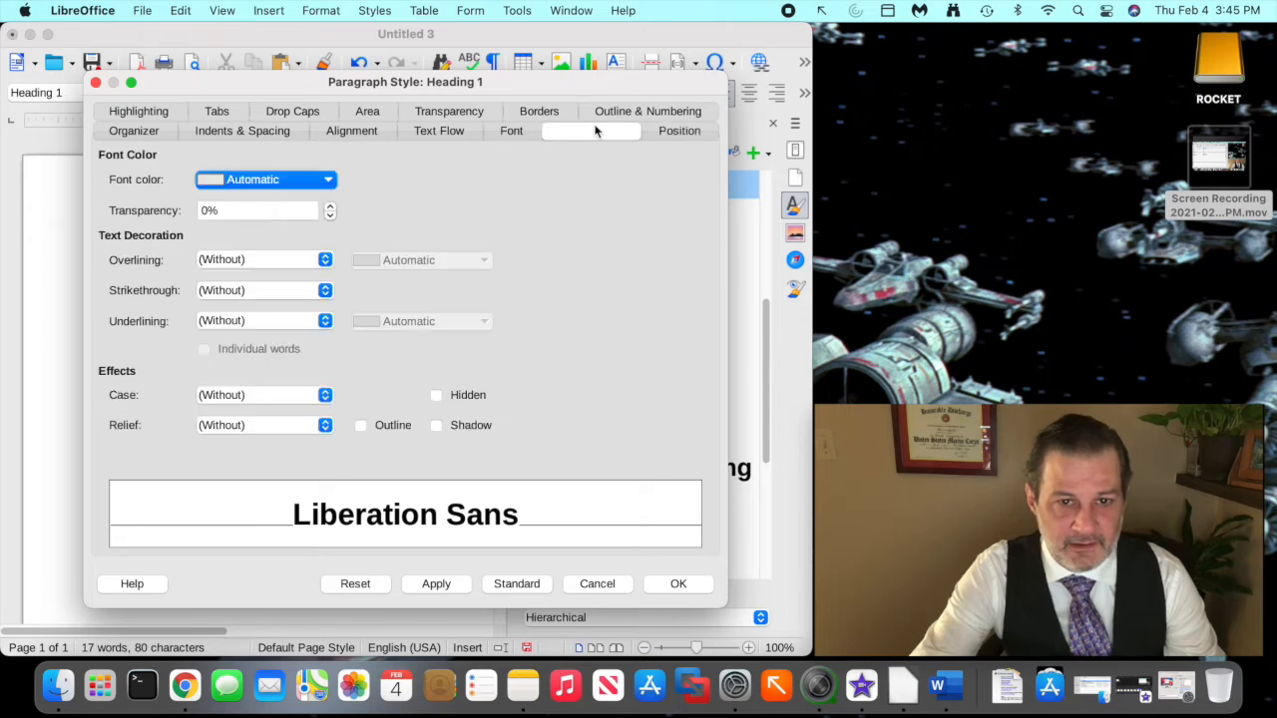
{"action": "left_click", "coordinate": [265, 181]}
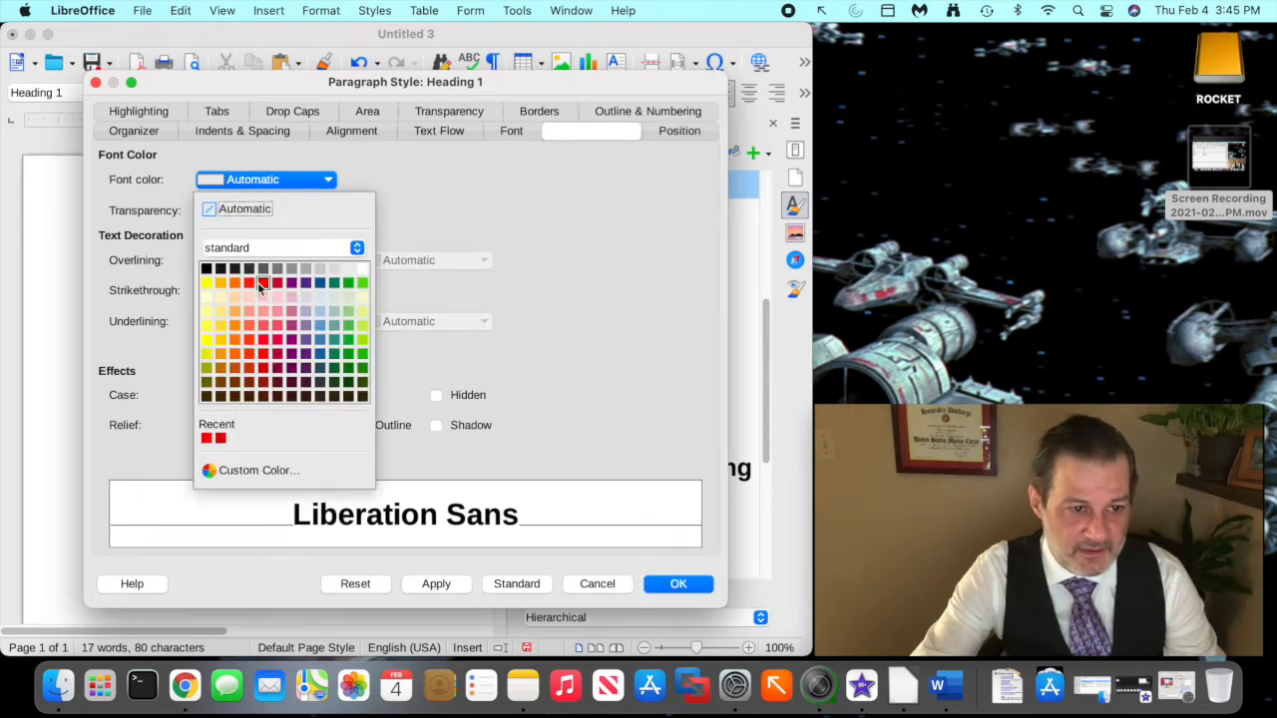
{"action": "left_click", "coordinate": [257, 282]}
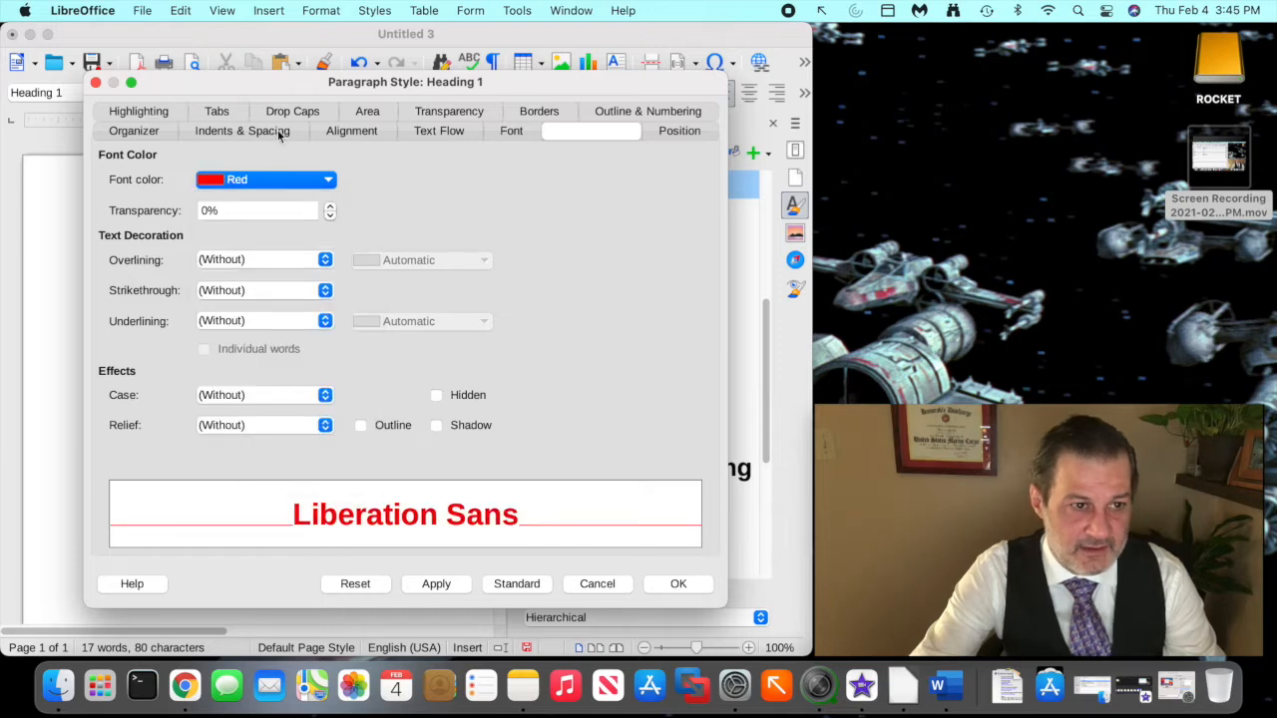
Set the Heading 1 style's paragraph alignment to Center.
{"action": "left_click", "coordinate": [137, 136]}
{"action": "left_click", "coordinate": [144, 115]}
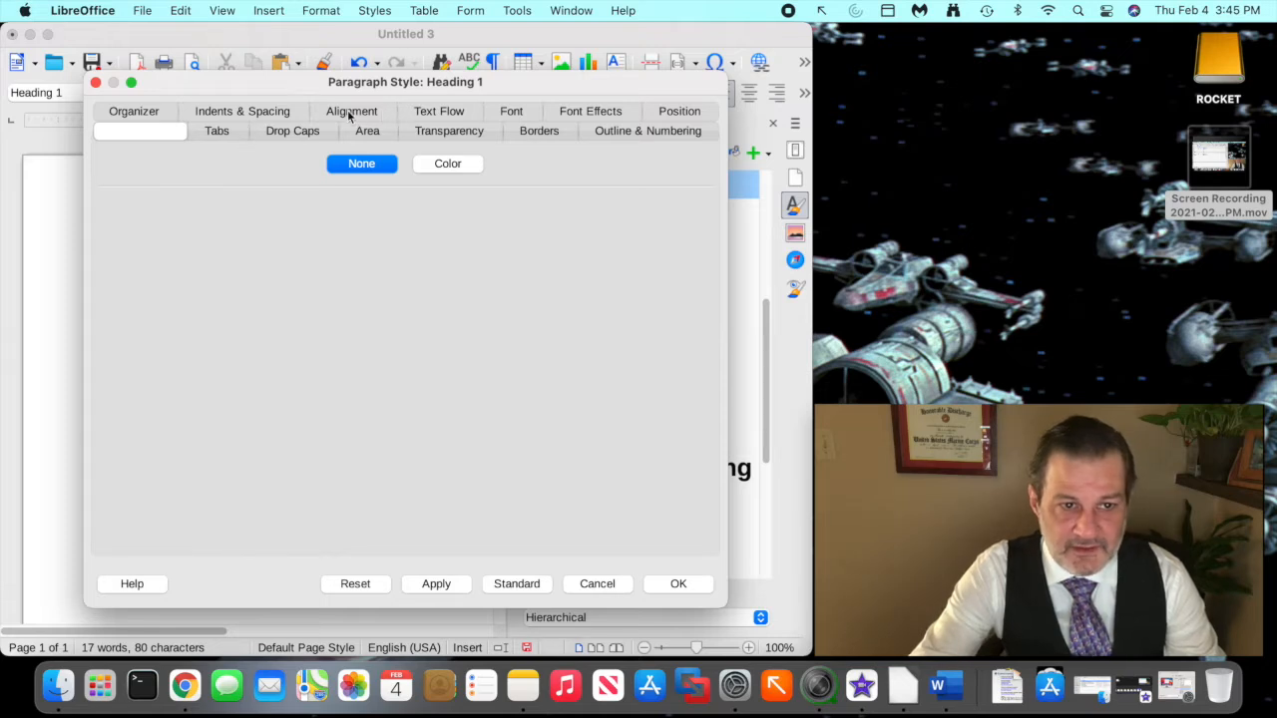
{"action": "left_click", "coordinate": [351, 113]}
{"action": "left_click", "coordinate": [174, 220]}
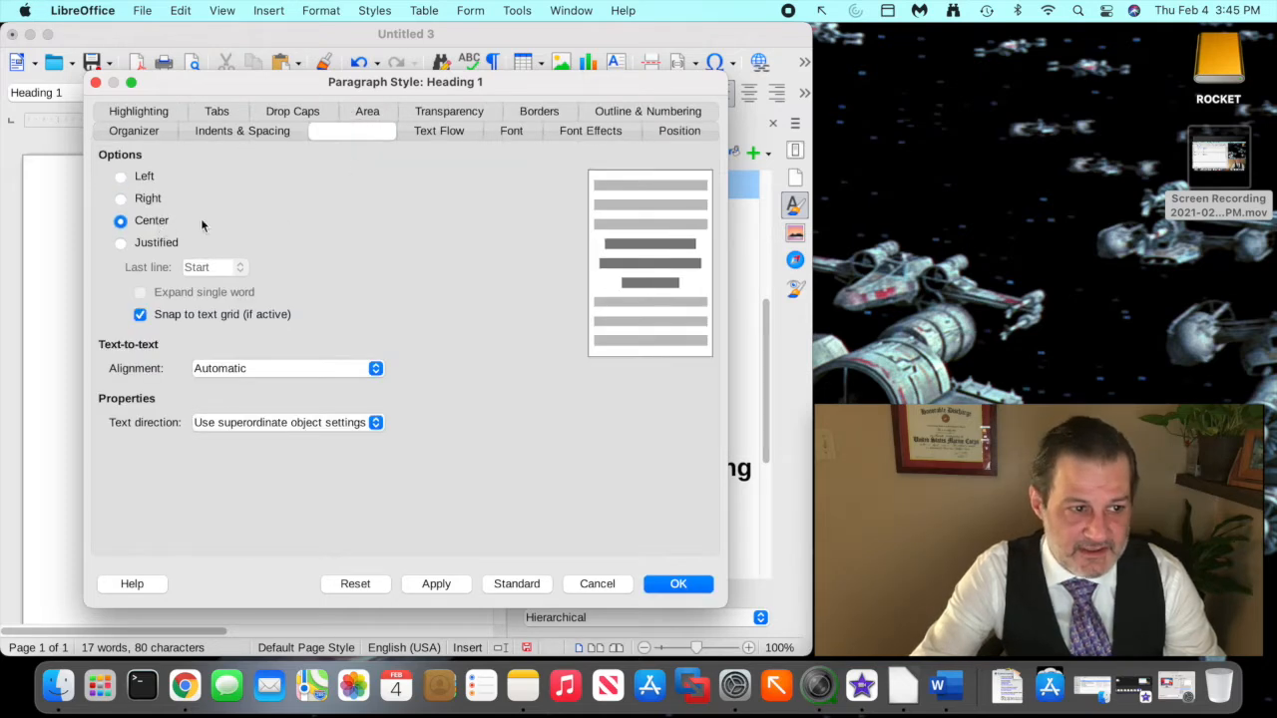
Give the Heading 1 style a Single underline and save the style changes.
{"action": "left_click", "coordinate": [539, 111]}
{"action": "left_click", "coordinate": [589, 111]}
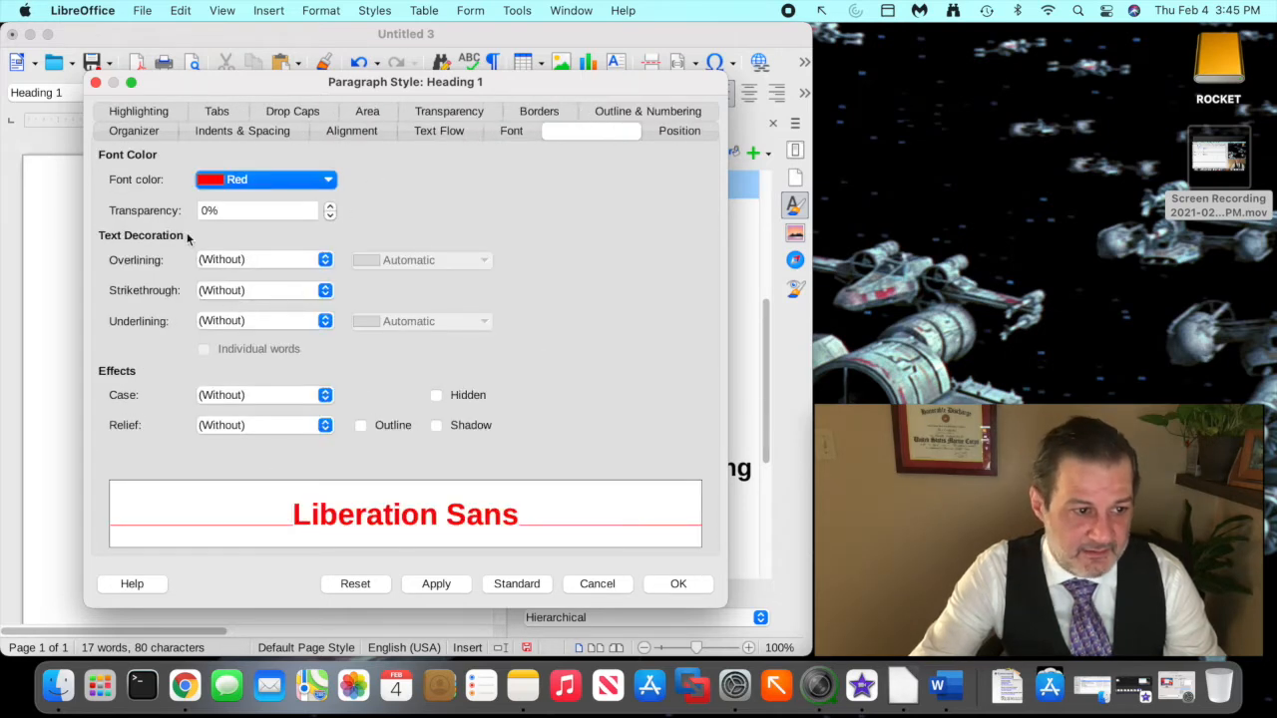
{"action": "left_click", "coordinate": [235, 320]}
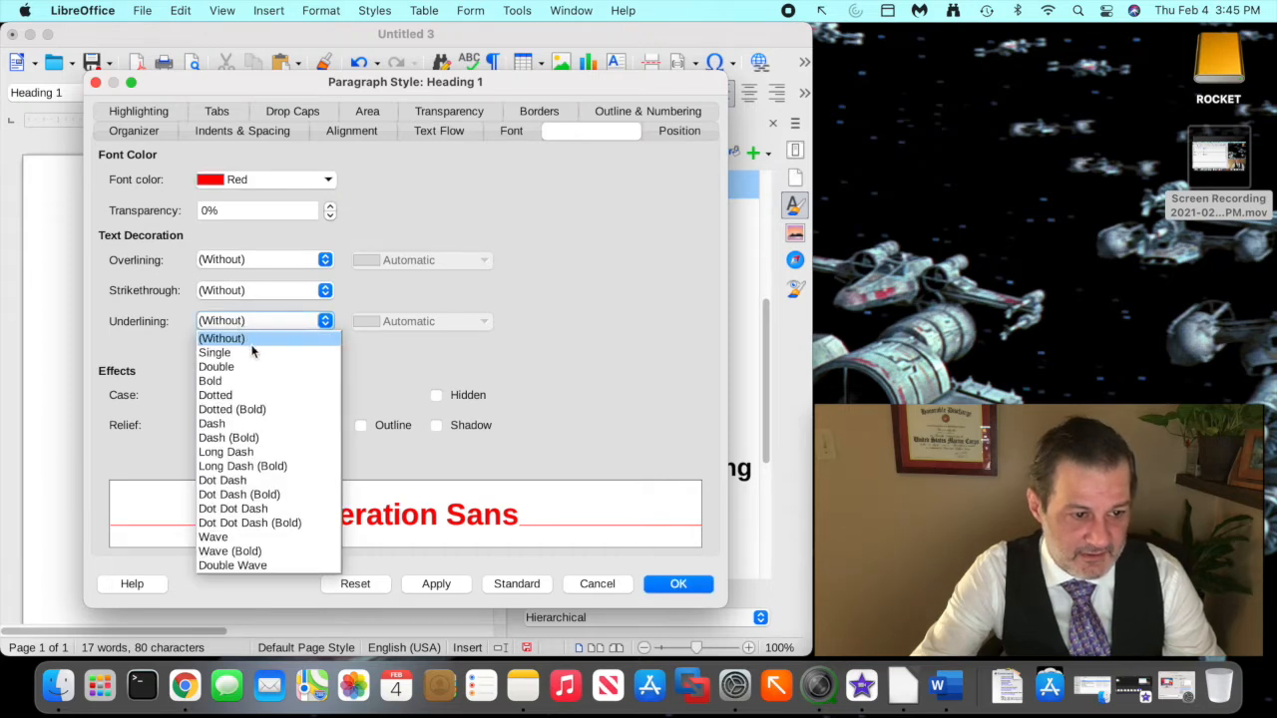
{"action": "left_click", "coordinate": [249, 353]}
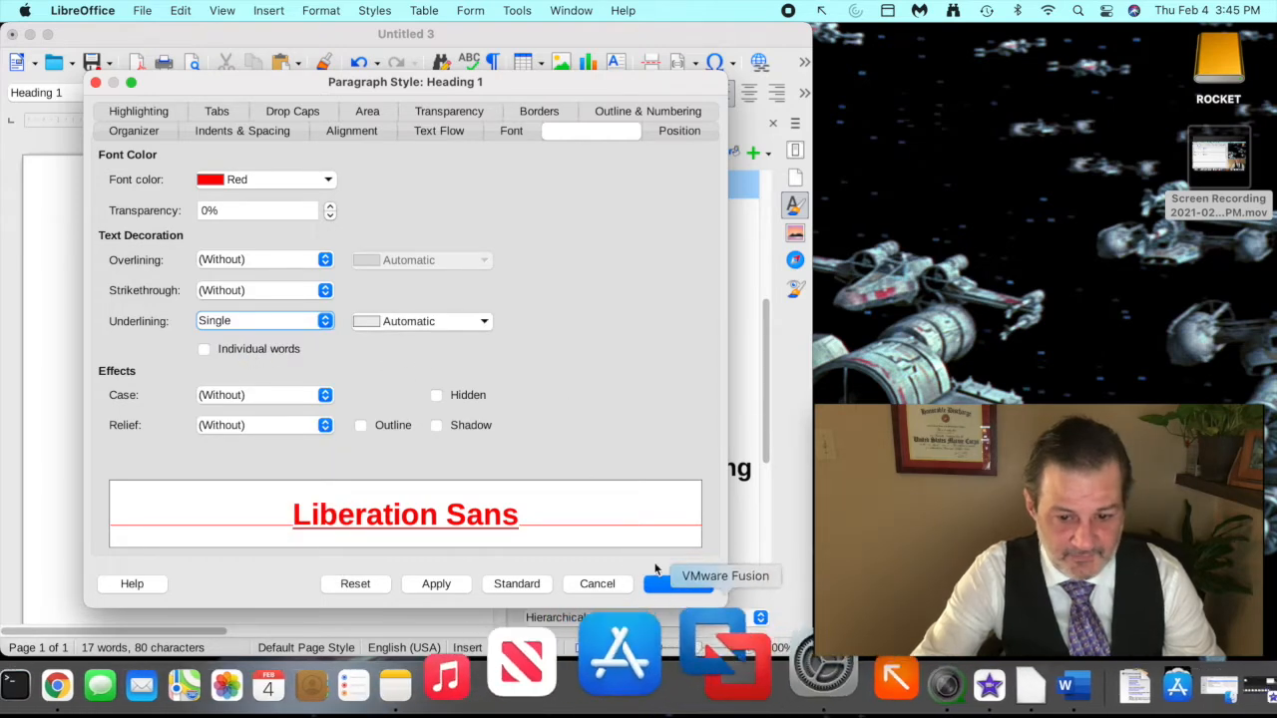
{"action": "left_click", "coordinate": [670, 584]}
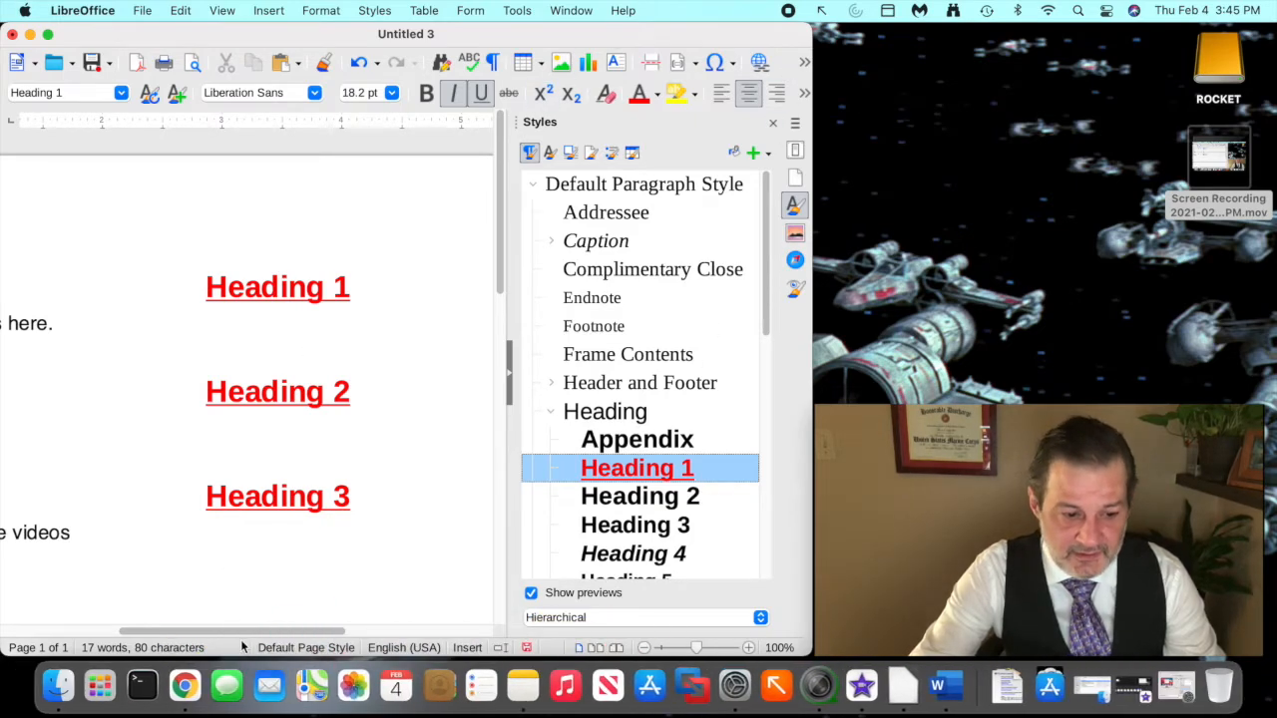
{"action": "mouse_move", "coordinate": [260, 634]}
{"action": "left_mouse_down"}
{"action": "mouse_move", "coordinate": [109, 630]}
{"action": "mouse_move", "coordinate": [255, 630]}
{"action": "left_mouse_up"}
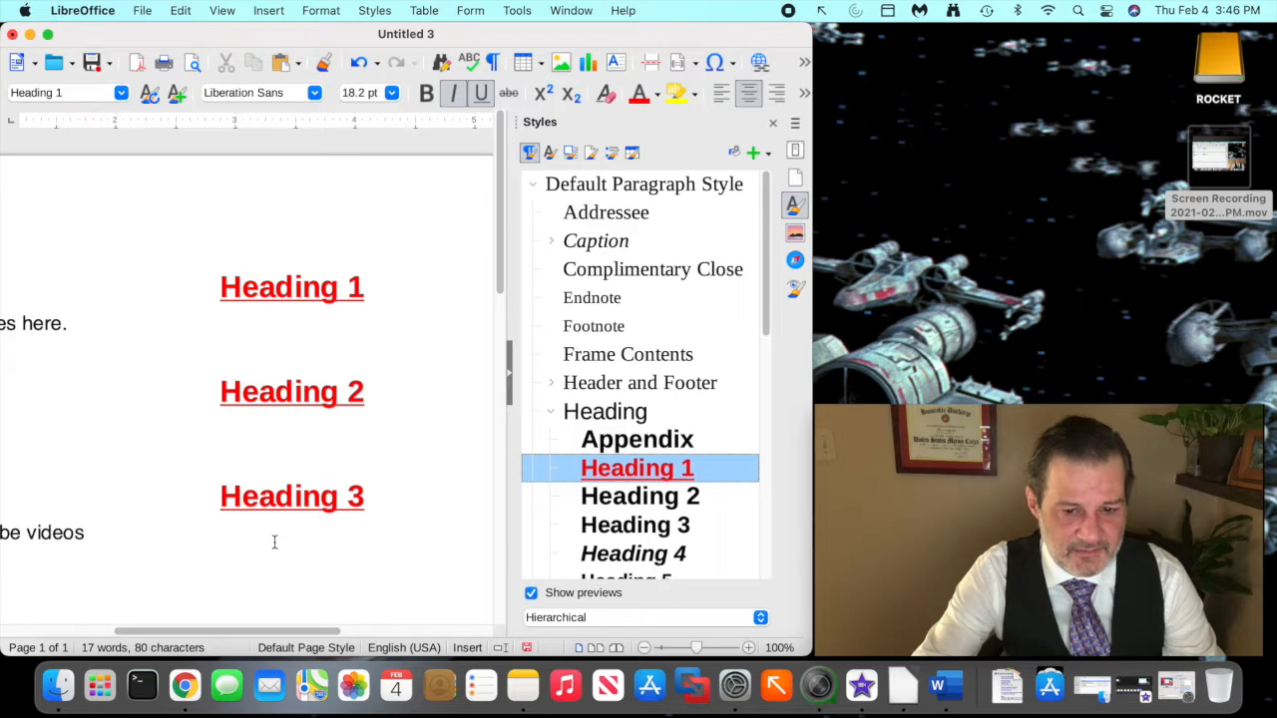
Switch to the open Microsoft Word document and select its Heading 1 line.
{"action": "left_click", "coordinate": [31, 35]}
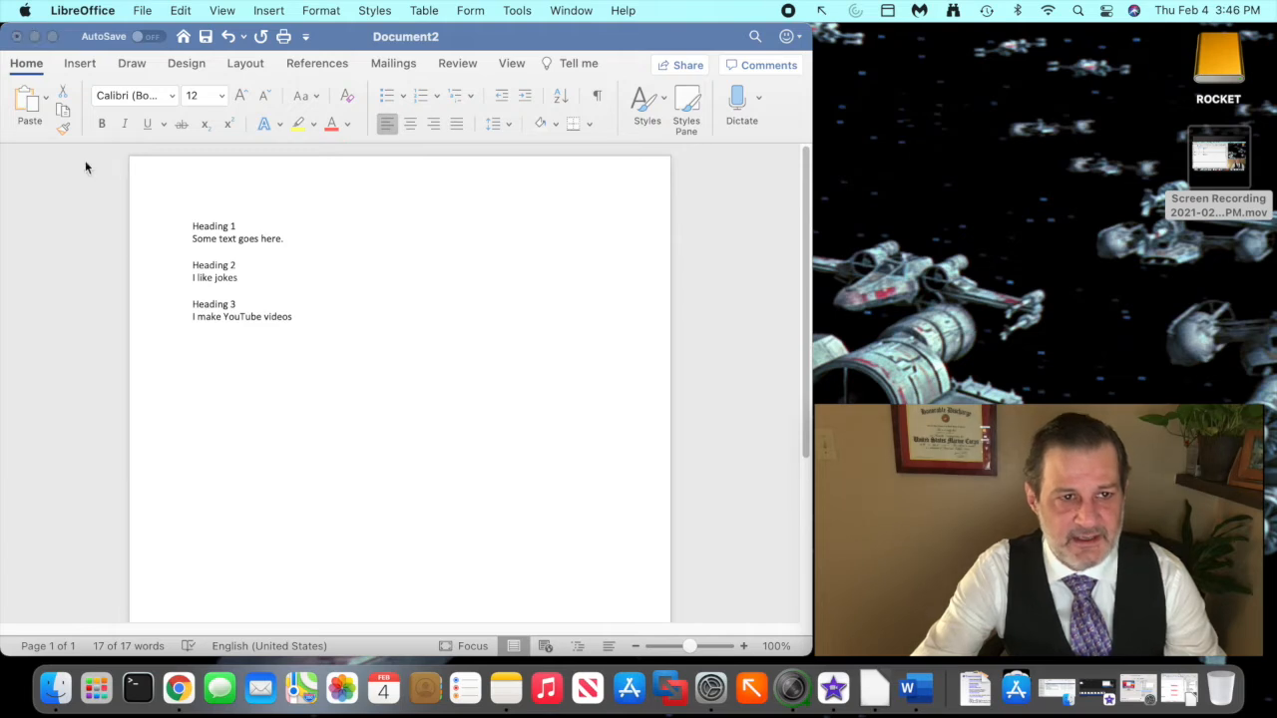
{"action": "left_click", "coordinate": [275, 209]}
{"action": "key", "text": "super+a"}
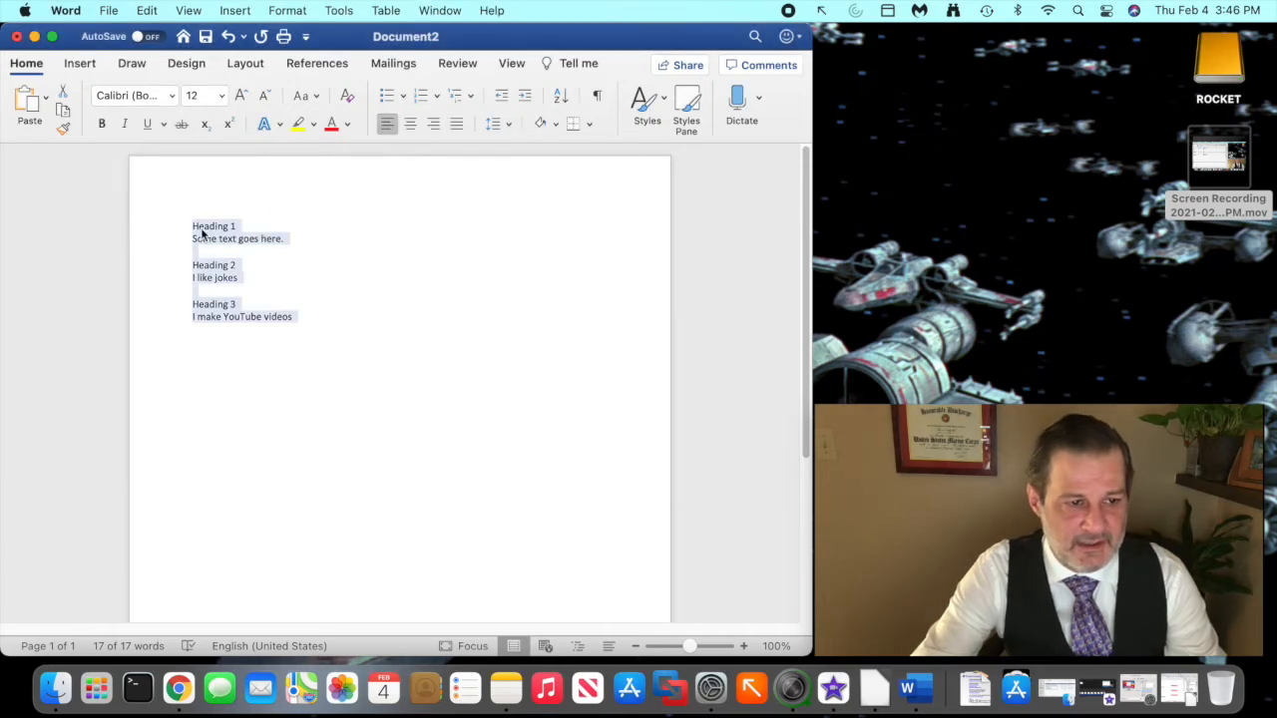
{"action": "left_click", "coordinate": [245, 220]}
{"action": "left_click", "coordinate": [142, 225]}
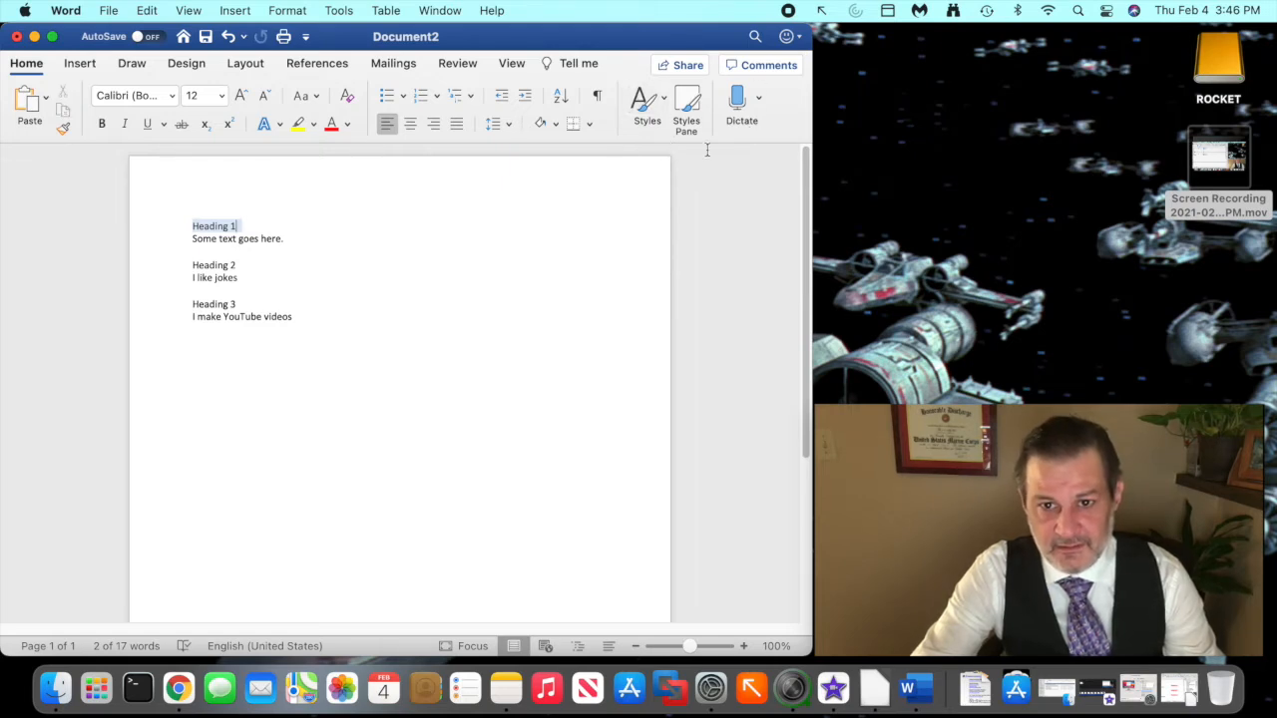
Show the styles pane and apply the Heading 1 style to the document's Heading 1 line.
{"action": "key", "text": "ctrl+Tab"}
{"action": "mouse_move", "coordinate": [670, 154]}
{"action": "left_mouse_down"}
{"action": "mouse_move", "coordinate": [688, 155]}
{"action": "mouse_move", "coordinate": [659, 49]}
{"action": "mouse_move", "coordinate": [688, 168]}
{"action": "left_mouse_up"}
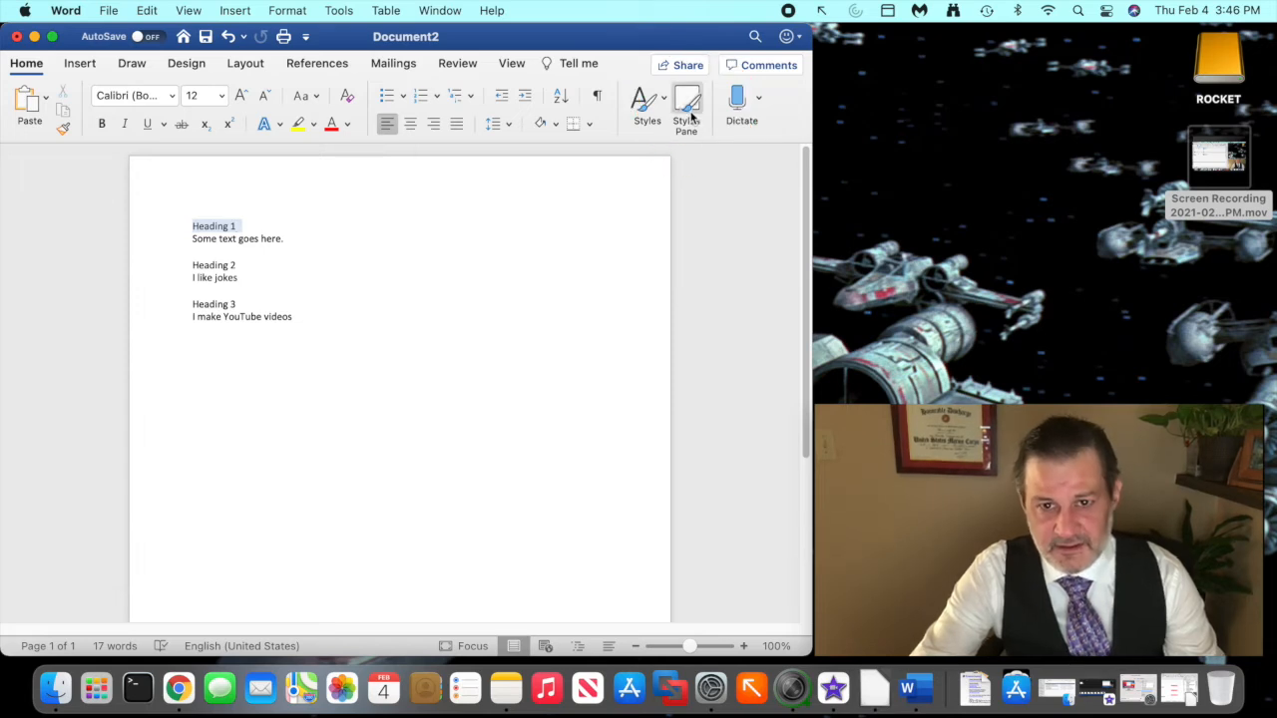
{"action": "left_click", "coordinate": [692, 112]}
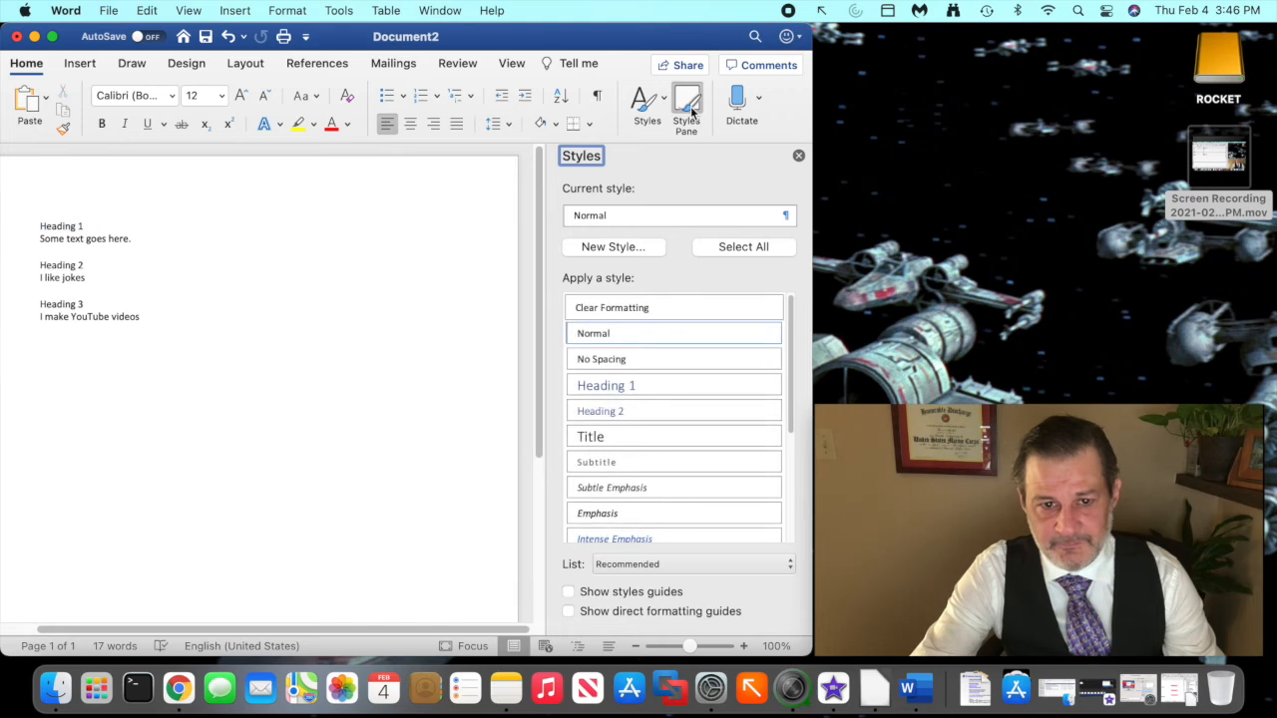
{"action": "left_click_drag", "start_coordinate": [90, 225], "coordinate": [6, 230]}
{"action": "left_click", "coordinate": [689, 218]}
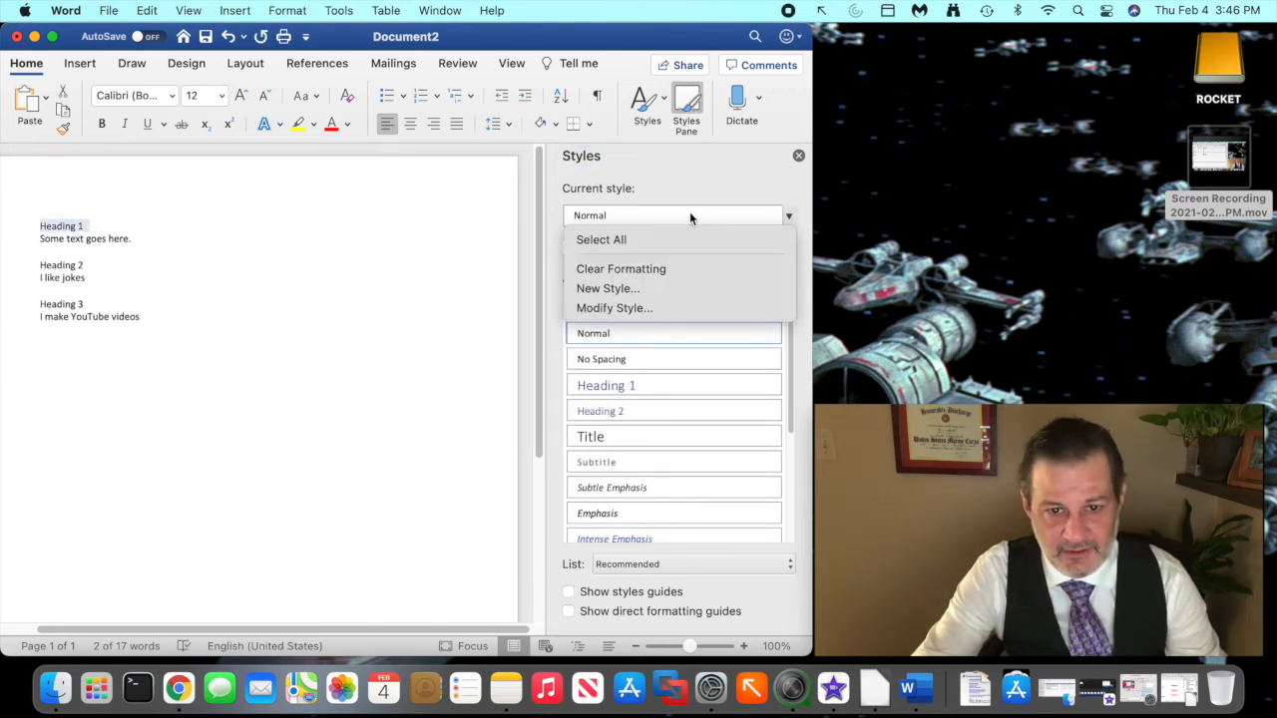
{"action": "left_click", "coordinate": [664, 223]}
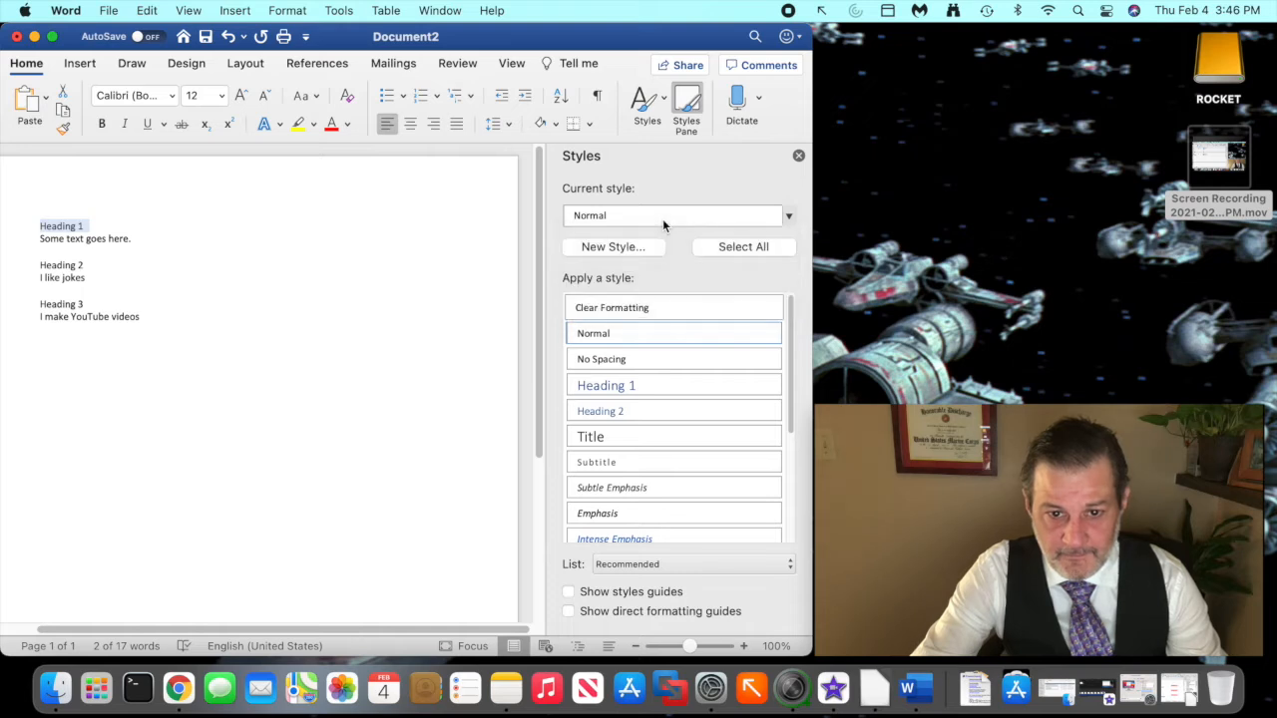
{"action": "left_click", "coordinate": [663, 225]}
{"action": "left_click", "coordinate": [664, 222]}
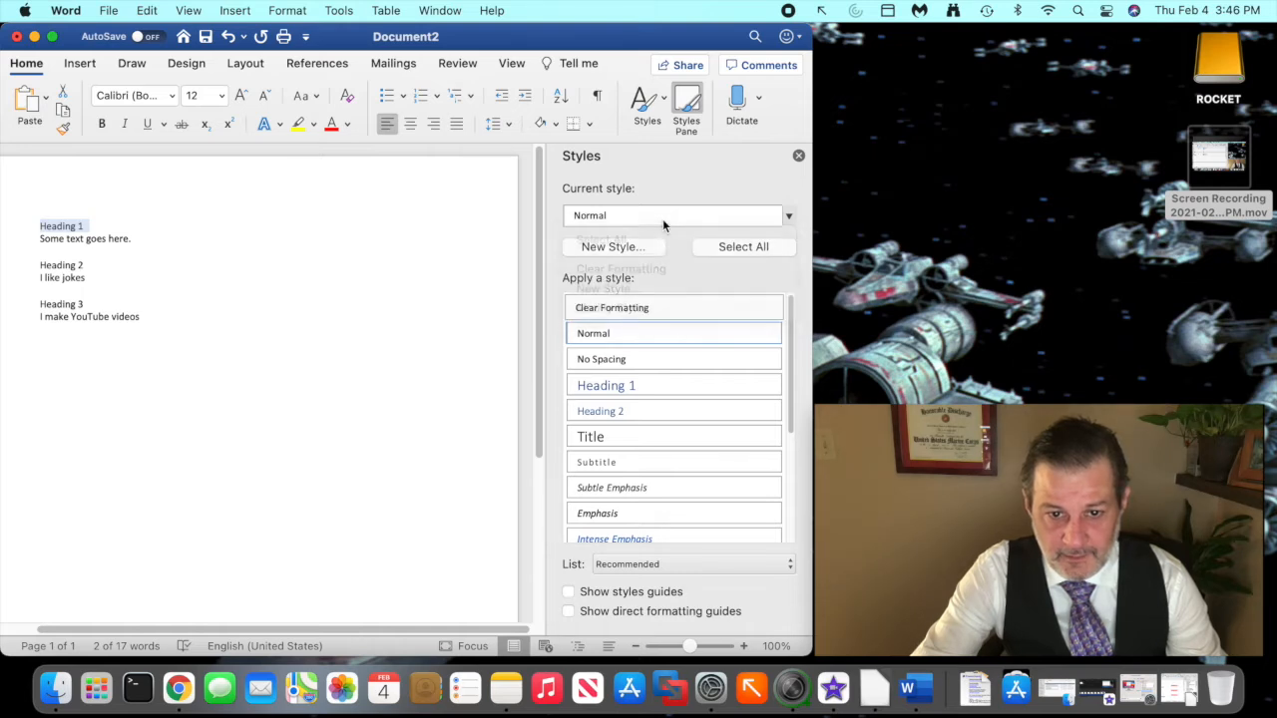
{"action": "left_click", "coordinate": [619, 386]}
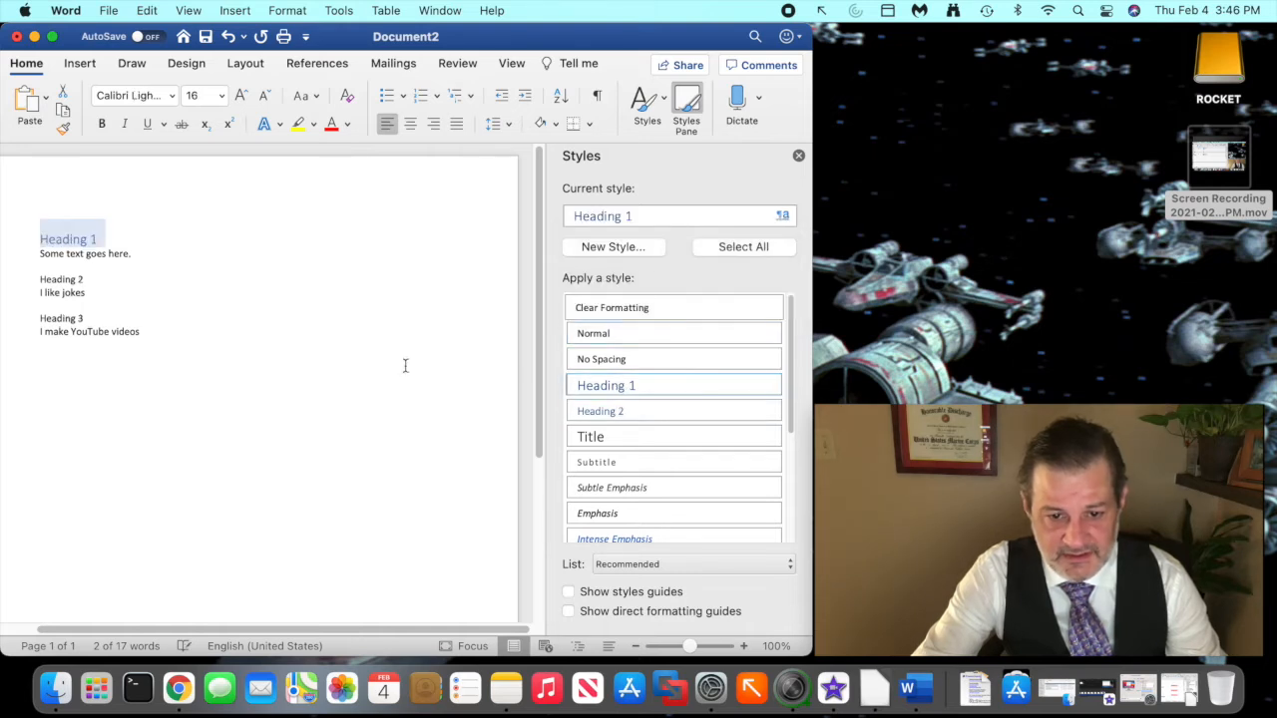
Apply the Heading 1 style to the Heading 2 and Heading 3 lines of the document.
{"action": "triple_click", "coordinate": [90, 282]}
{"action": "left_click", "coordinate": [635, 393]}
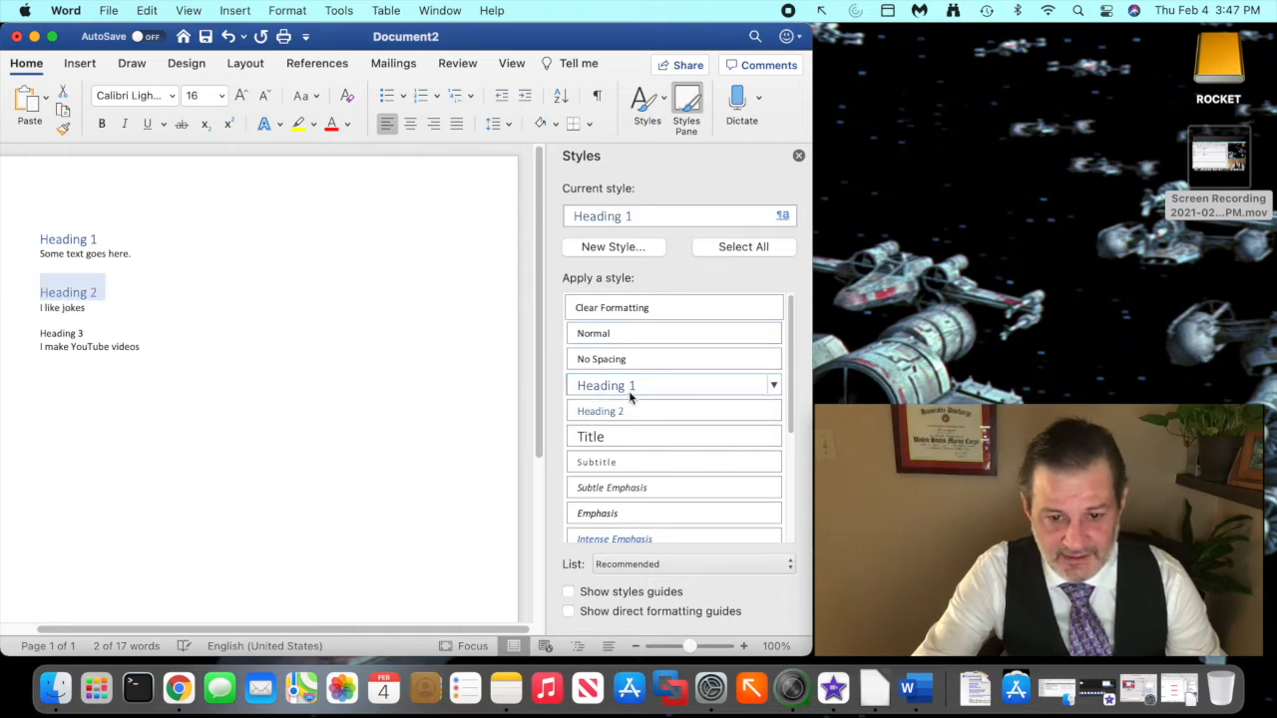
{"action": "triple_click", "coordinate": [115, 333]}
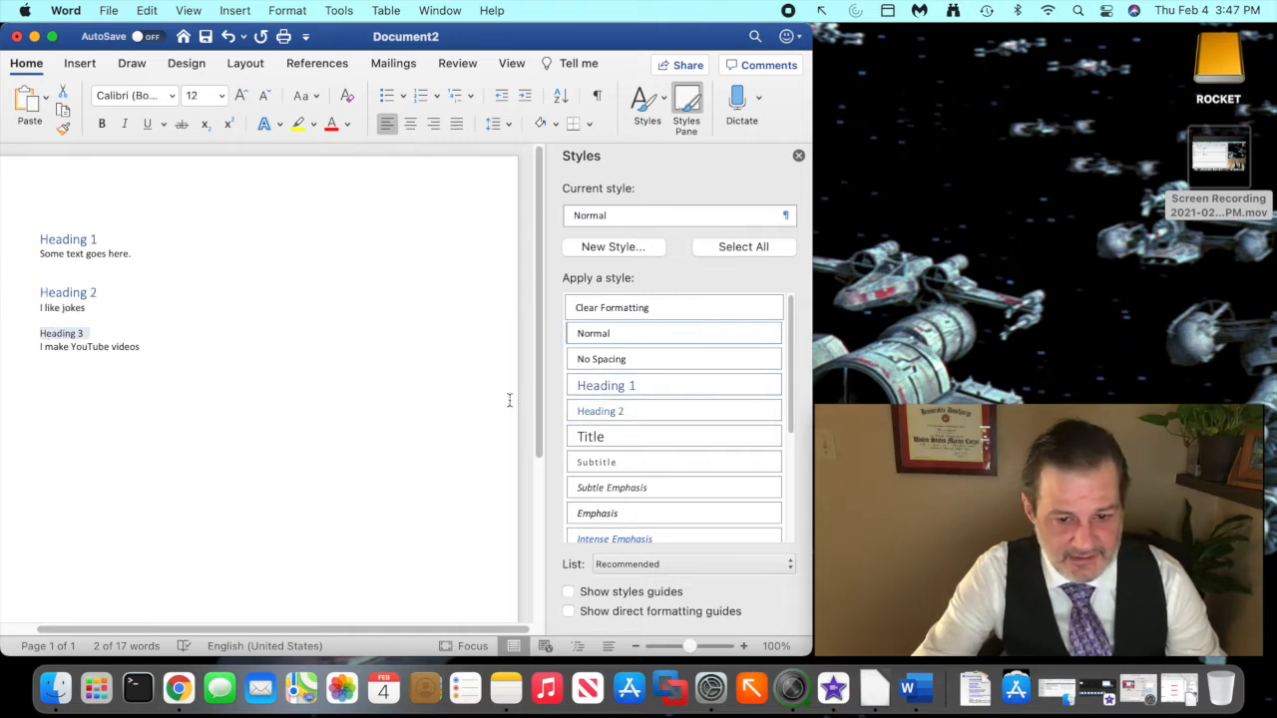
{"action": "left_click", "coordinate": [619, 385]}
{"action": "left_click", "coordinate": [274, 416]}
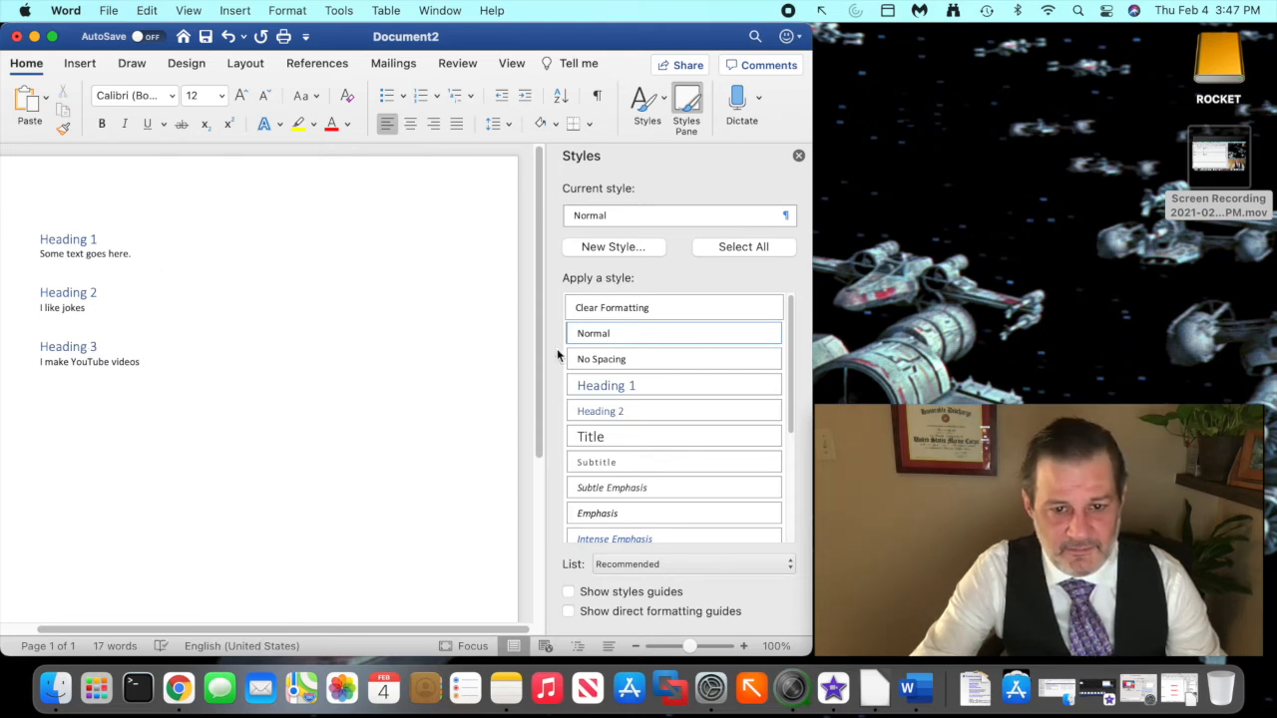
{"action": "left_click", "coordinate": [610, 395]}
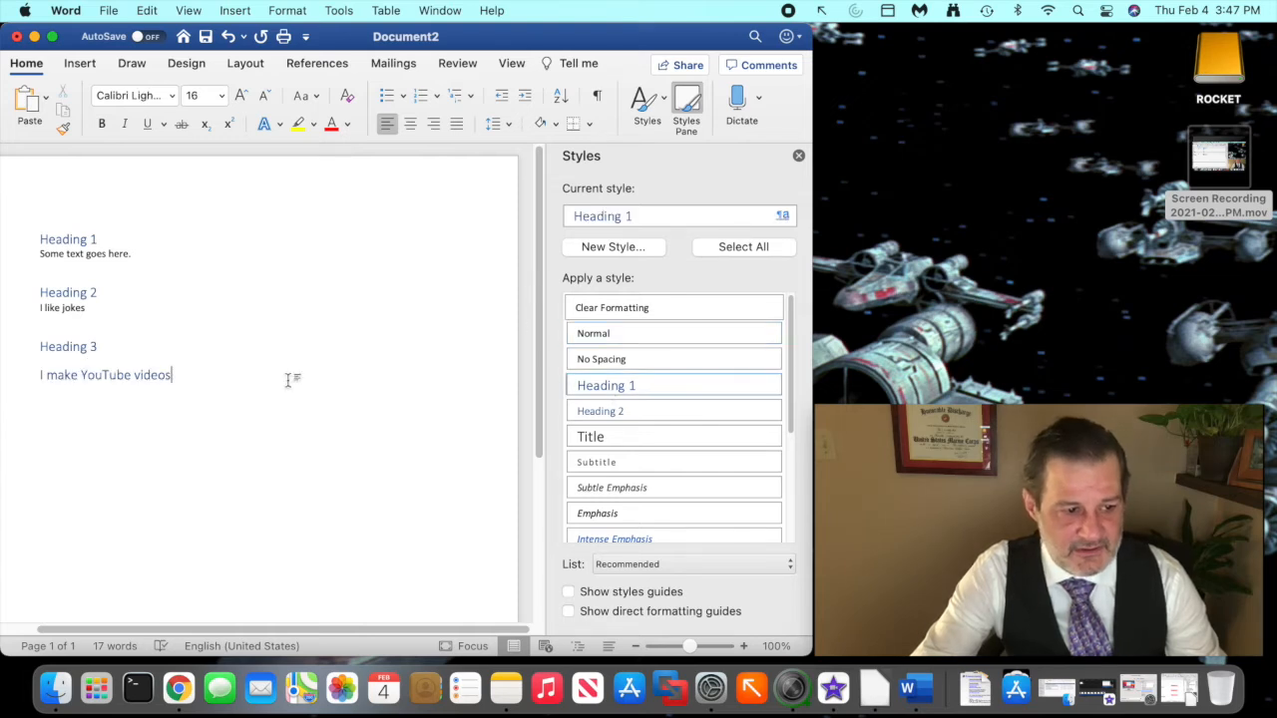
{"action": "left_click_drag", "start_coordinate": [205, 375], "coordinate": [17, 385]}
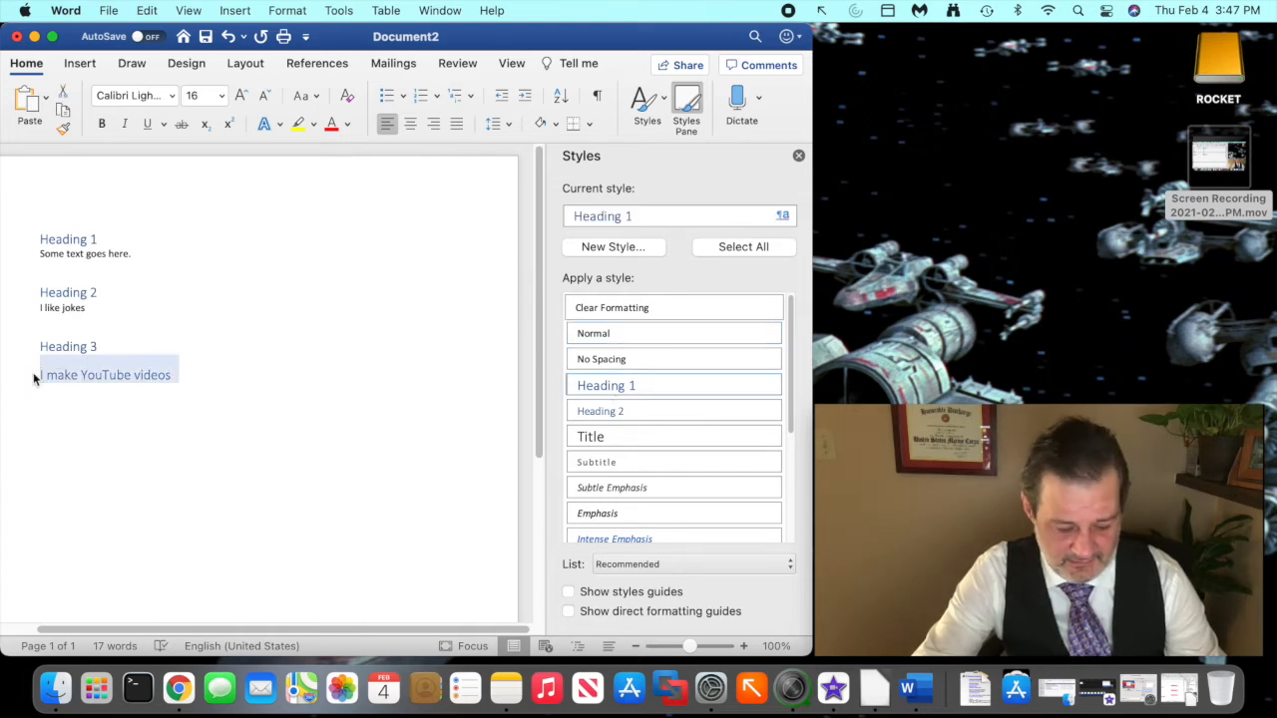
{"action": "type", "text": "z"}
{"action": "key", "text": "super+z"}
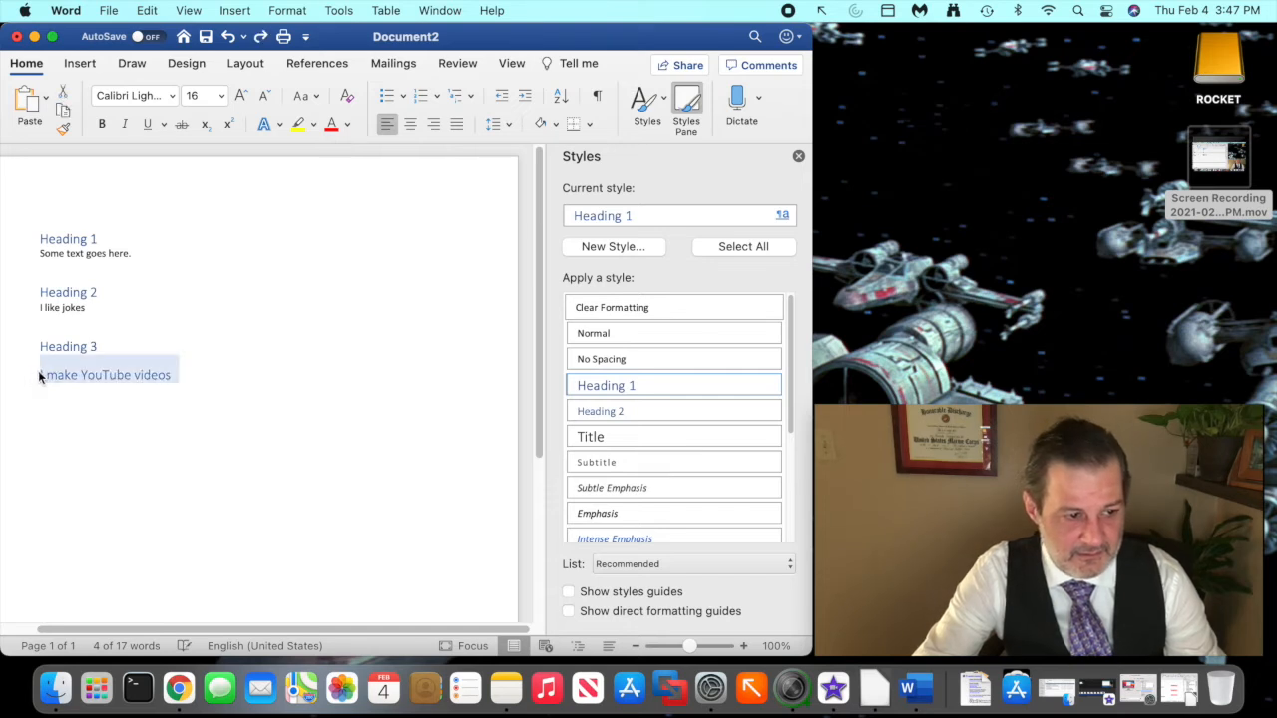
{"action": "key", "text": "super+z"}
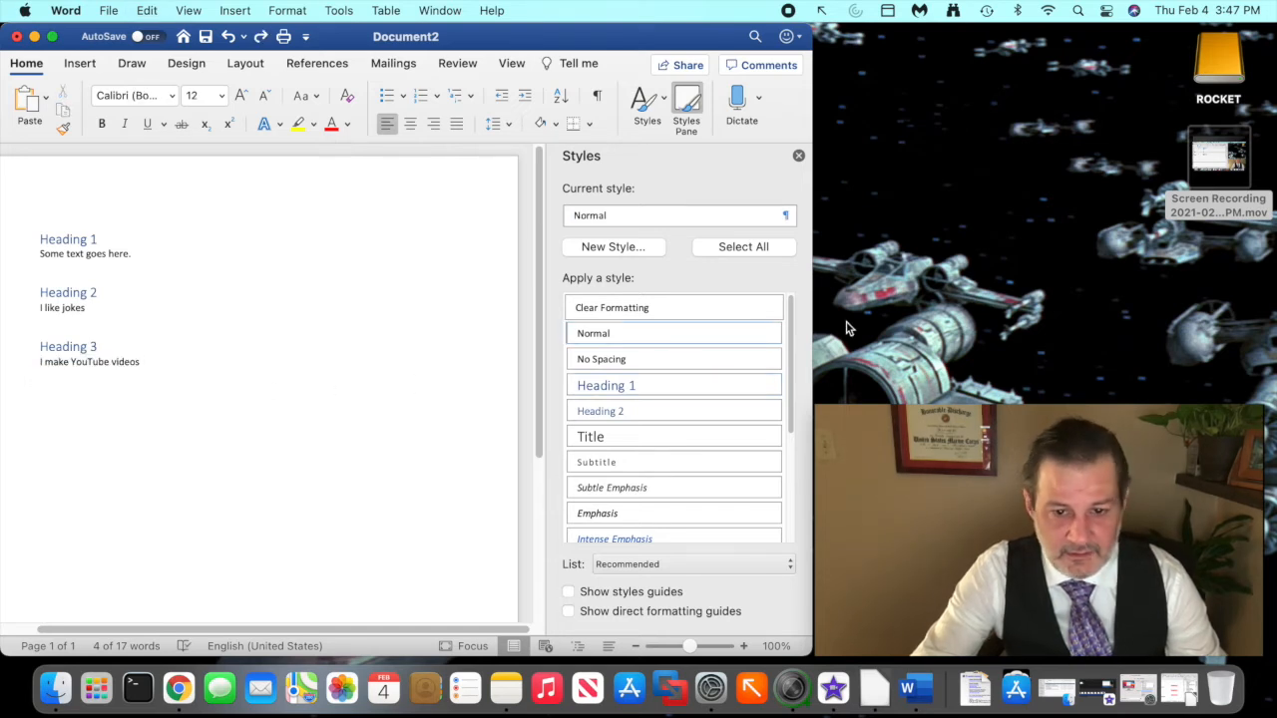
Open the Heading 1 style for modification and set its paragraph alignment to centered.
{"action": "left_click", "coordinate": [773, 385]}
{"action": "left_click", "coordinate": [718, 439]}
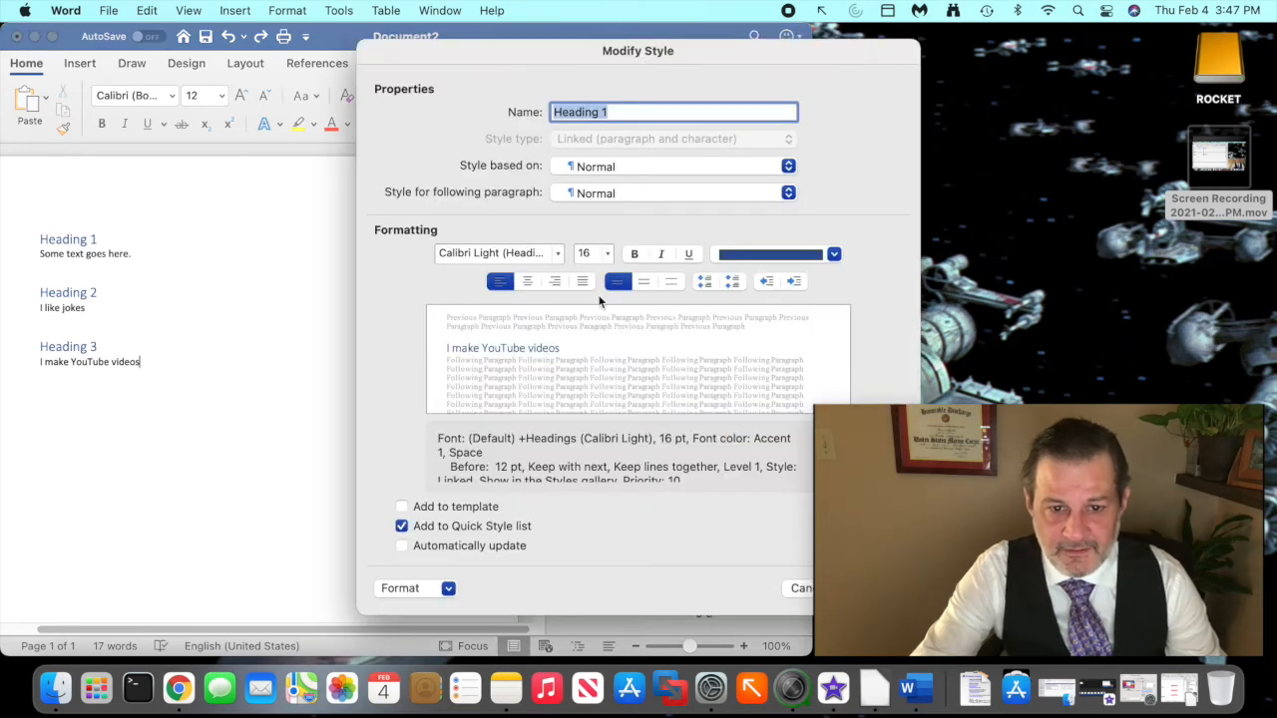
{"action": "left_click", "coordinate": [527, 282]}
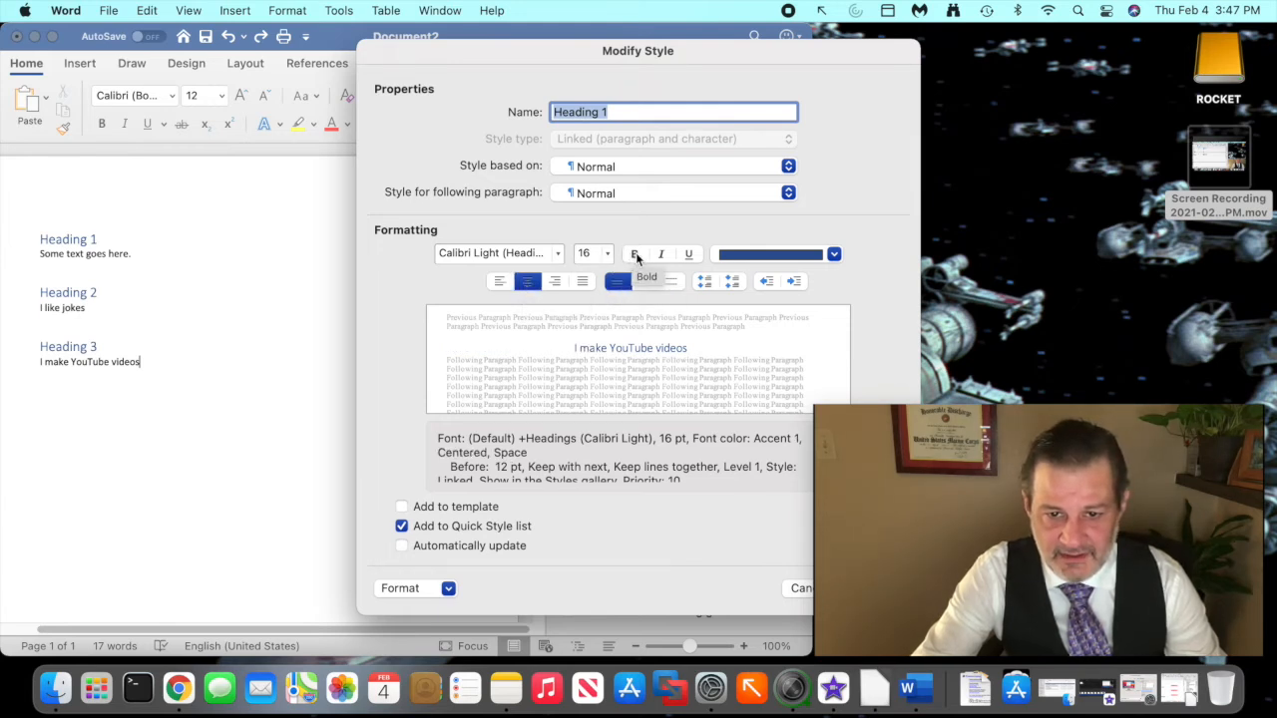
Give the Heading 1 style an underline and the orange Accent 2 font color, and save the style changes.
{"action": "left_click", "coordinate": [701, 257]}
{"action": "left_click", "coordinate": [754, 257]}
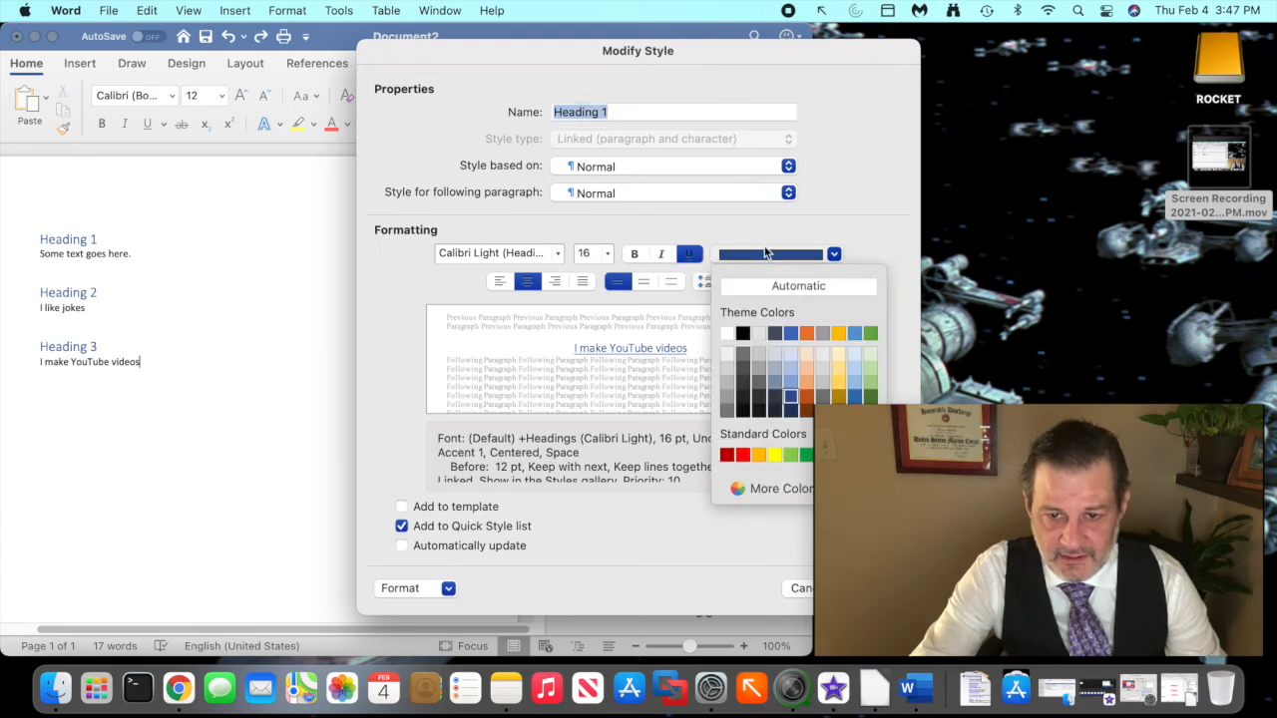
{"action": "left_click", "coordinate": [807, 334]}
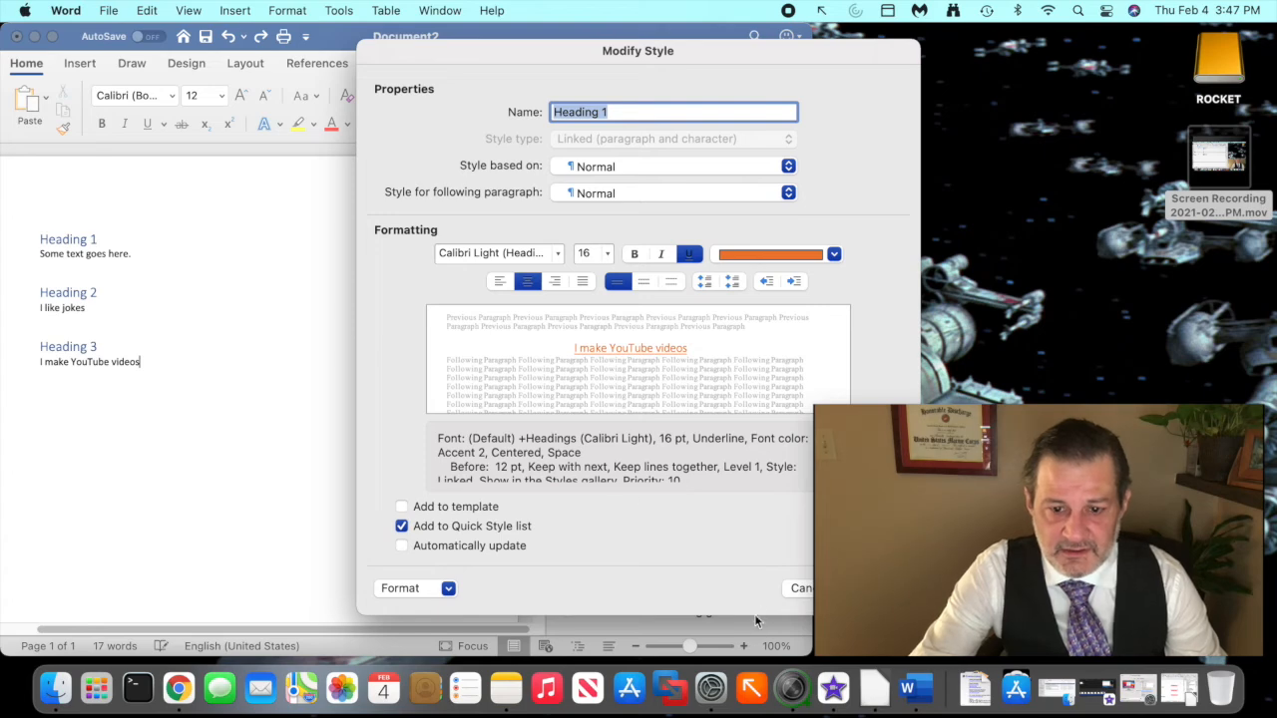
{"action": "left_click_drag", "start_coordinate": [723, 73], "coordinate": [578, 81]}
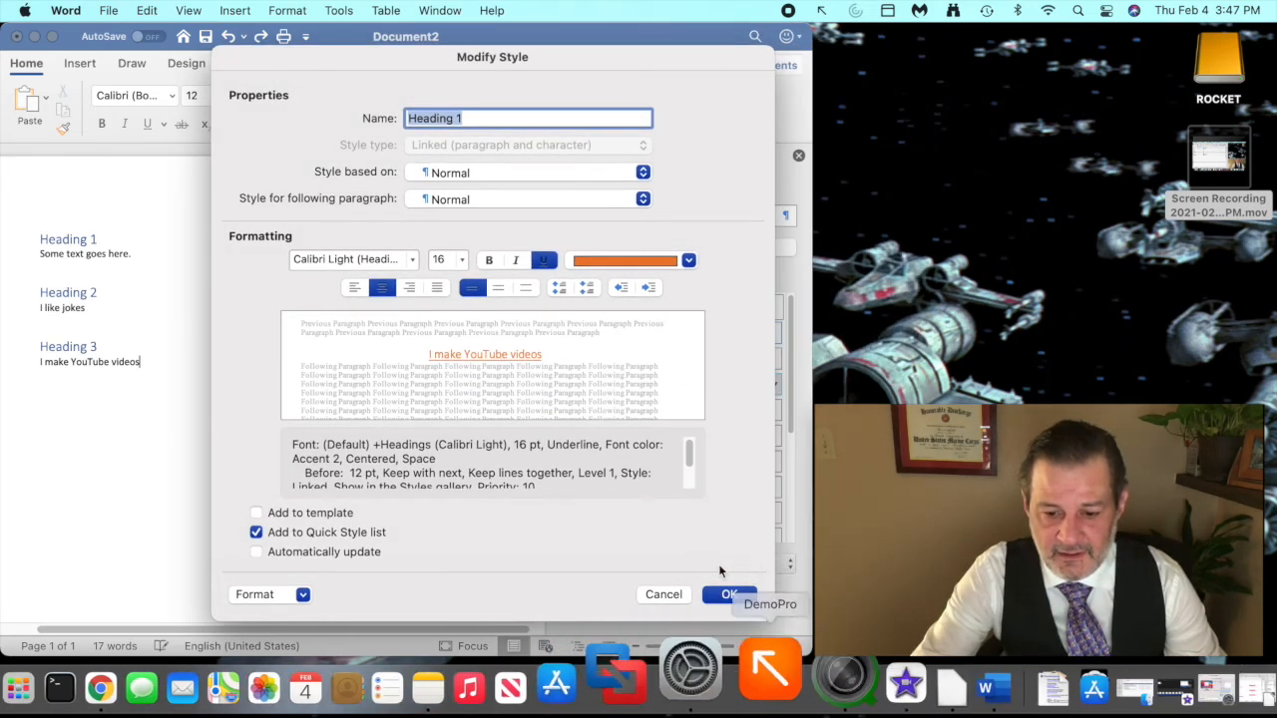
{"action": "left_click", "coordinate": [743, 595]}
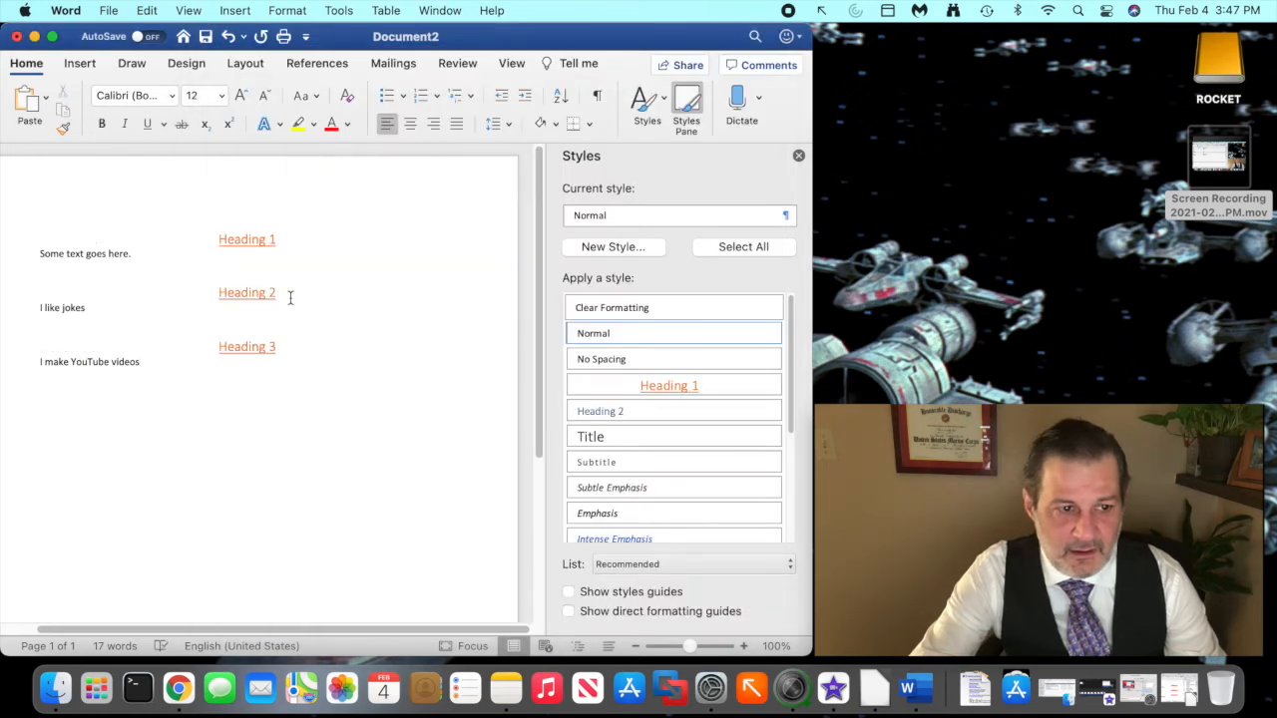